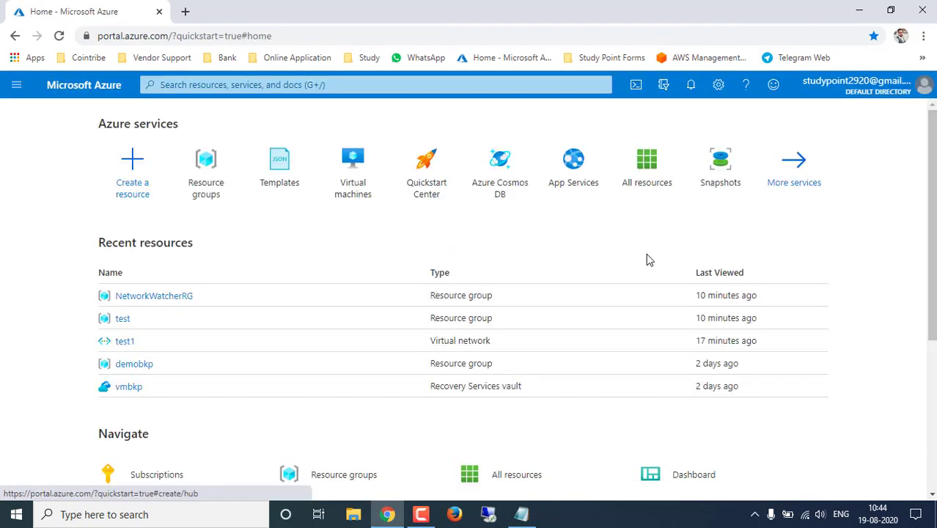
pyautogui.click(381, 85)
pyautogui.write('azure')
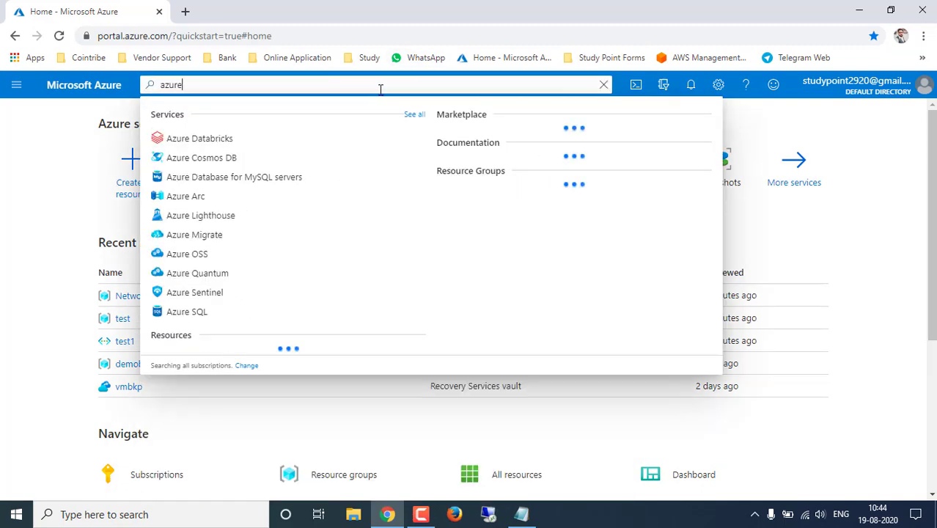
pyautogui.write(' d')
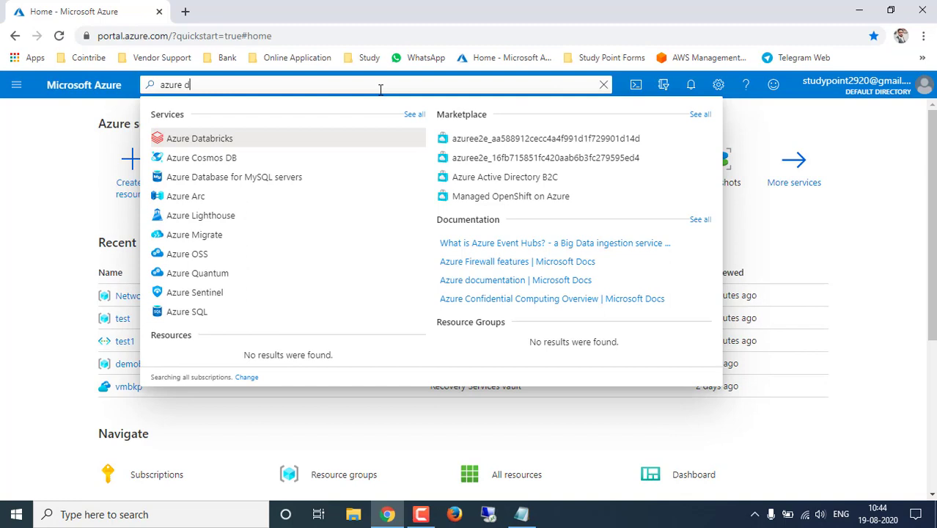
pyautogui.press('BackSpace')
pyautogui.write('a')
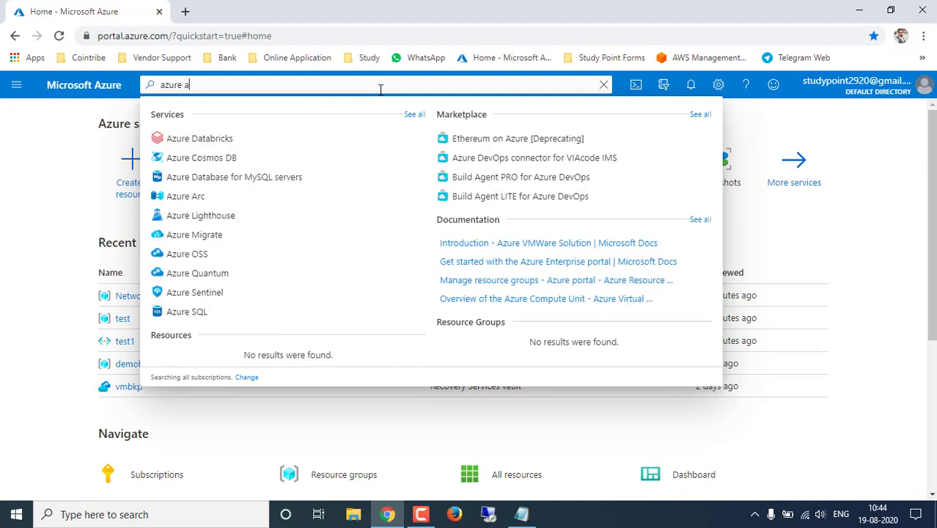
pyautogui.write('rm depl')
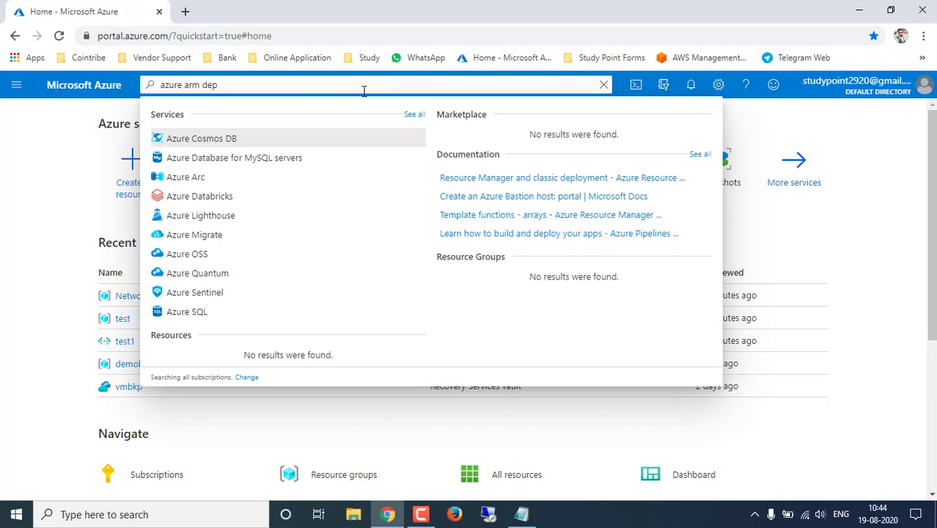
pyautogui.hotkey('ctrl', 'a')
pyautogui.press('BackSpace')
pyautogui.write('arm ')
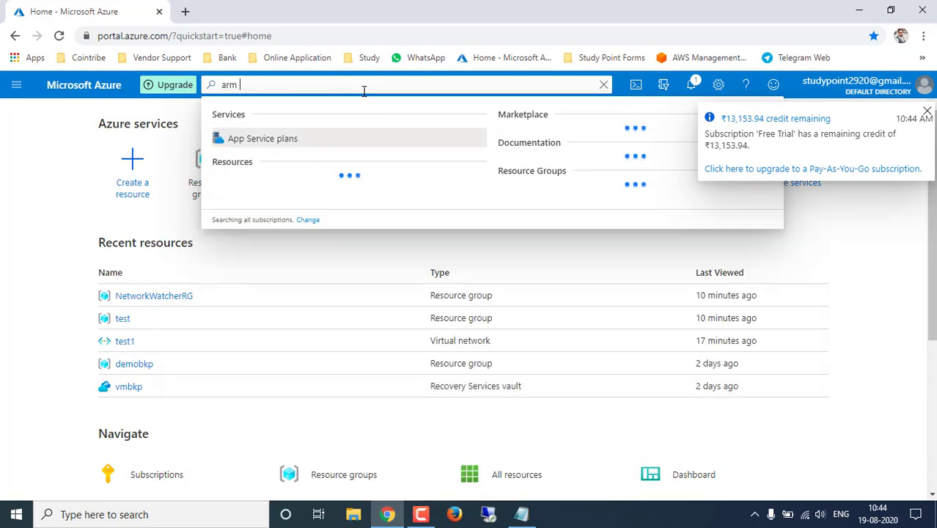
pyautogui.write('tem')
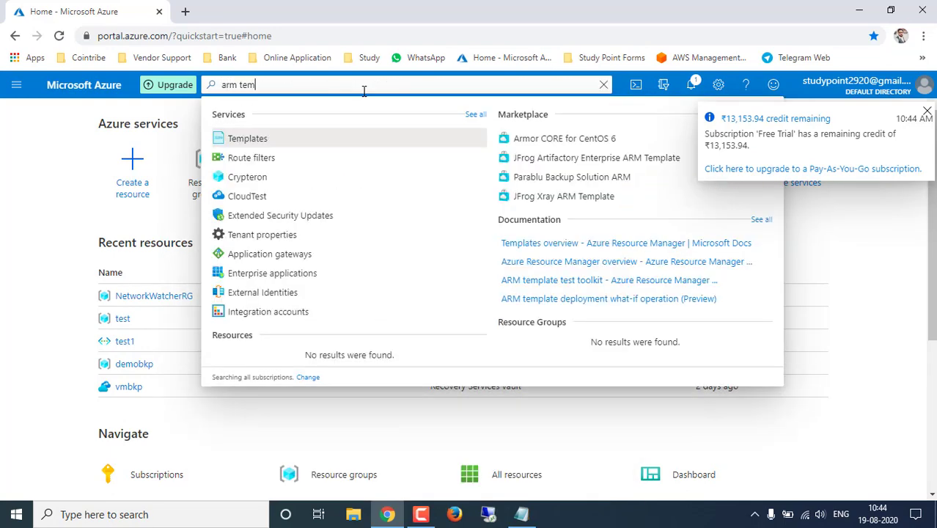
pyautogui.press('Down')
pyautogui.press('Down')
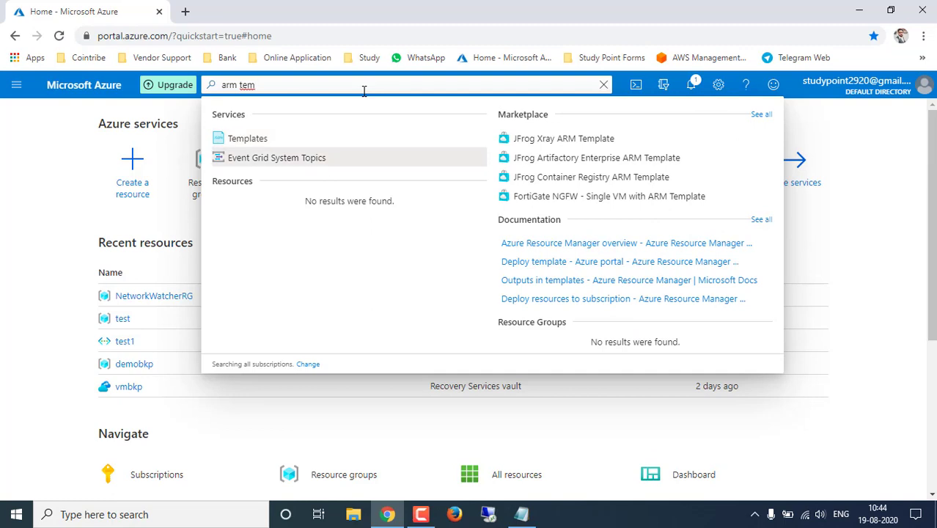
pyautogui.write('depl')
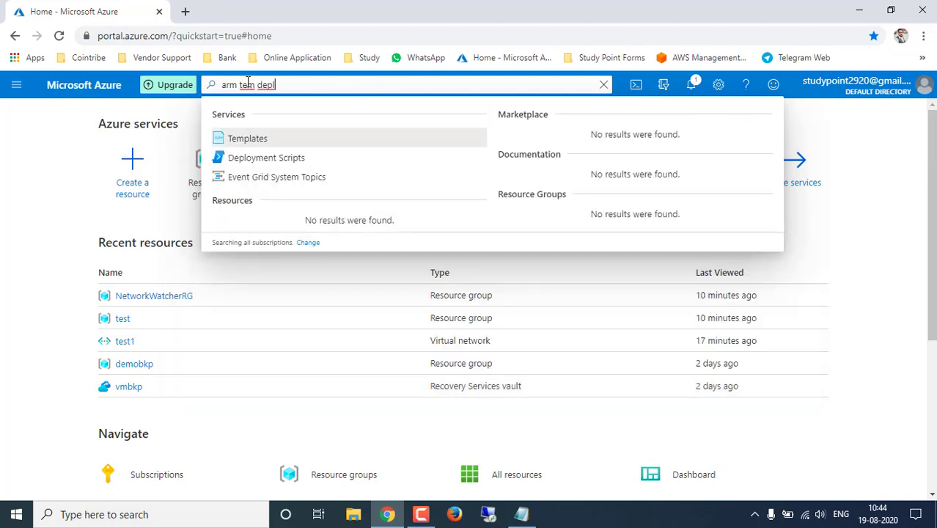
# Search the portal for "template depl" and open the Marketplace offering Template deployment (deploy using custom templates)
pyautogui.moveTo(278, 85); pyautogui.dragTo(159, 80)
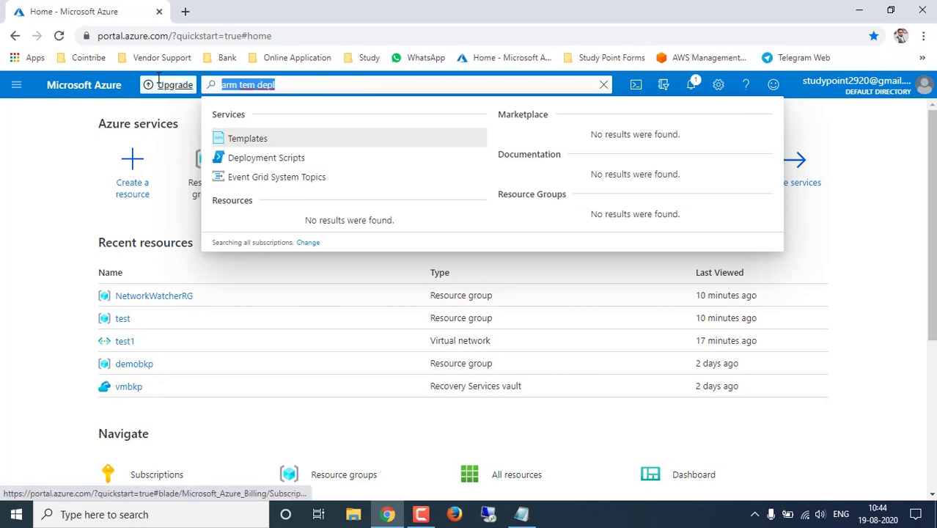
pyautogui.write('templat')
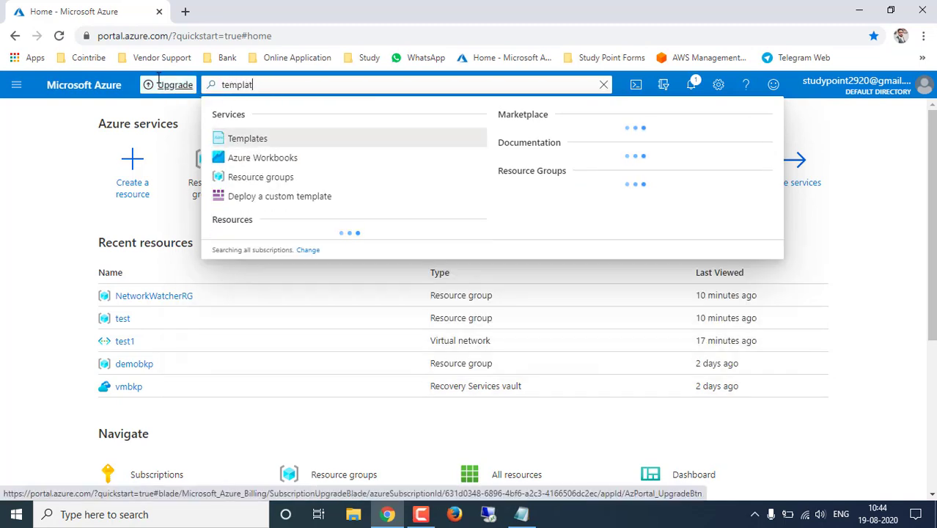
pyautogui.write('e depl')
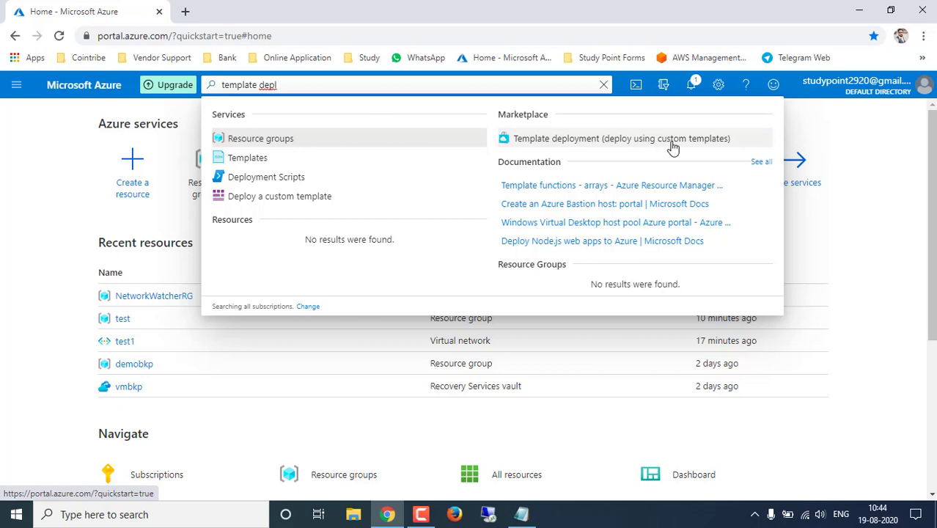
pyautogui.click(636, 145)
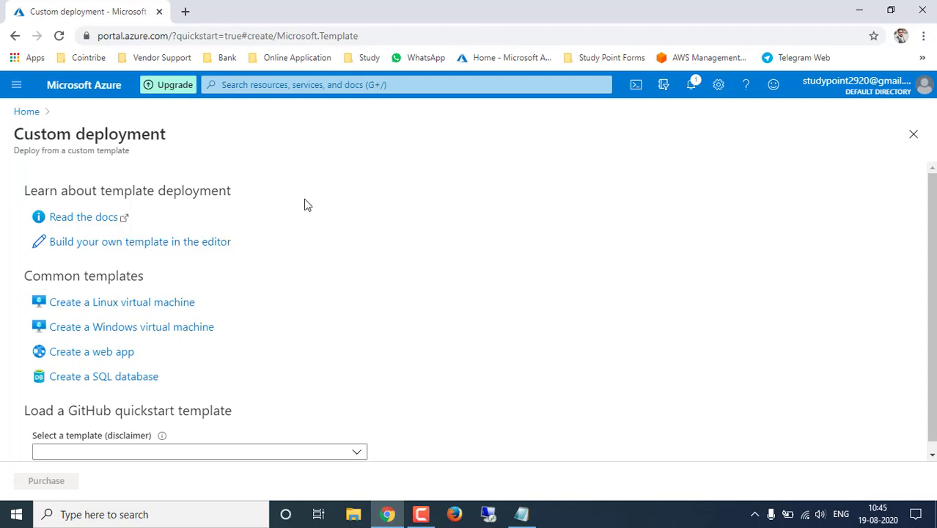
# Open the template deployment docs, look through the Azure Resource Manager documentation page, and return to the custom deployment page
pyautogui.click(74, 222)
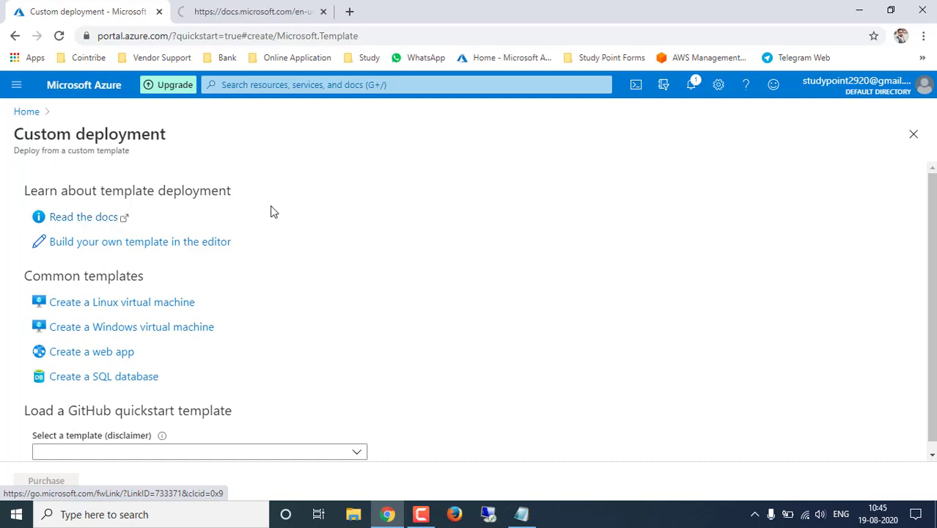
pyautogui.click(252, 20)
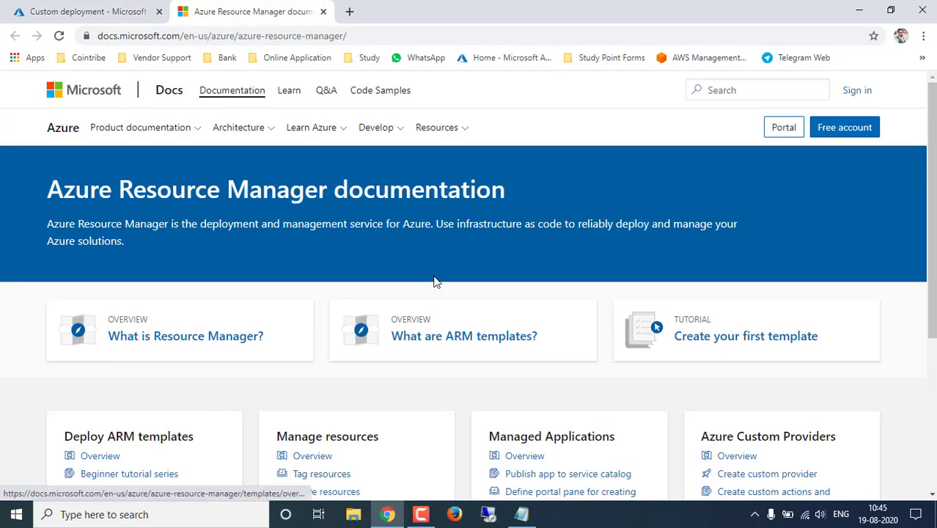
pyautogui.scroll(-3, 432, 281)
pyautogui.scroll(2, 422, 285)
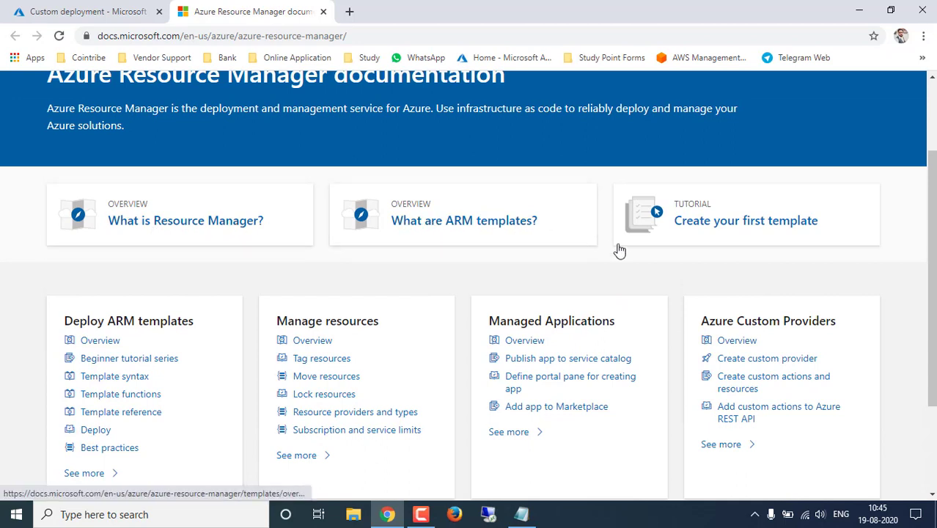
pyautogui.scroll(-2, 660, 285)
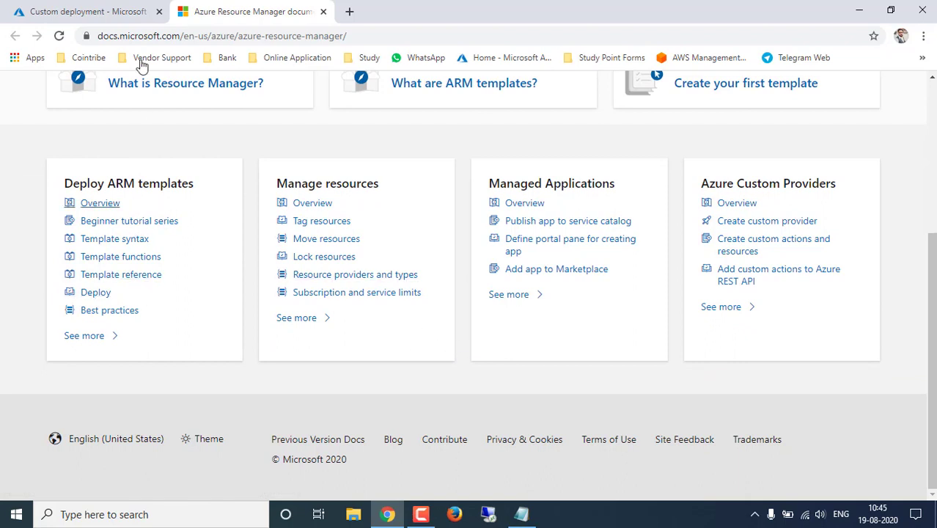
pyautogui.click(82, 11)
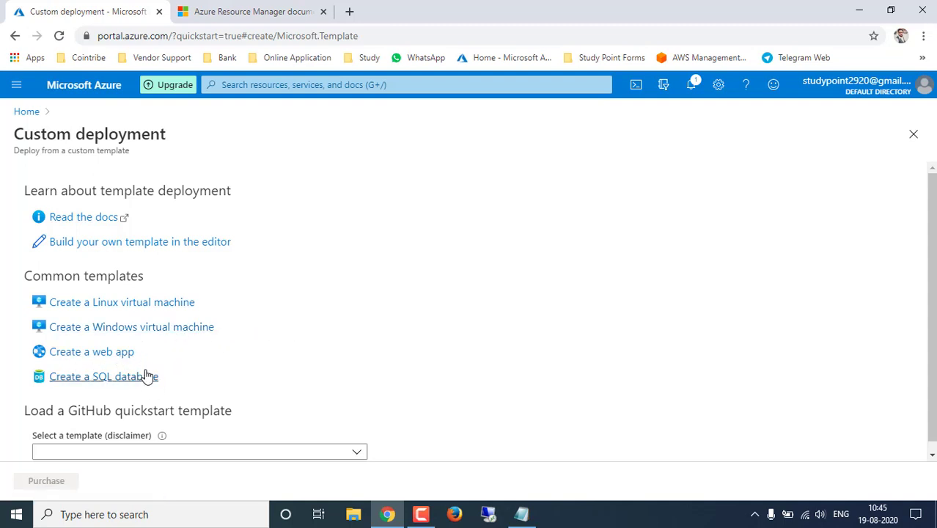
# Browse the list of GitHub quickstart templates available for the custom deployment
pyautogui.scroll(-1, 331, 305)
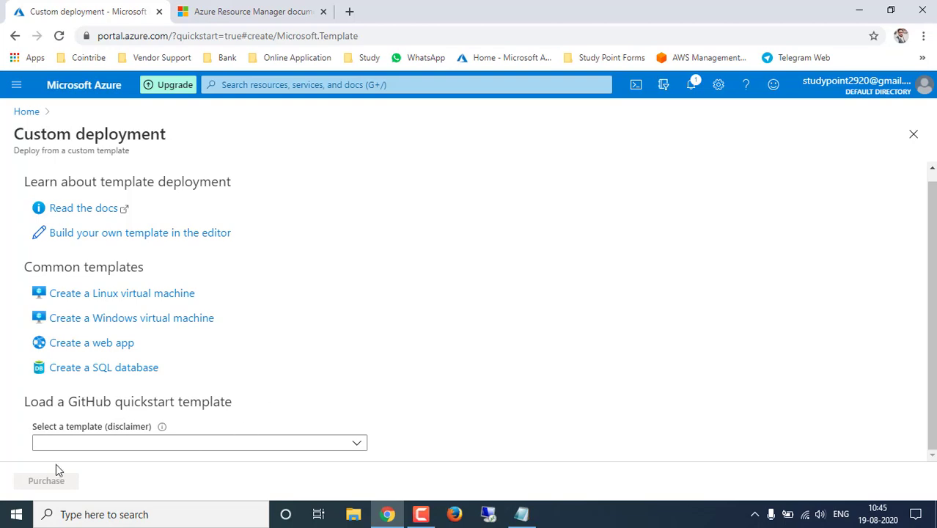
pyautogui.click(259, 442)
pyautogui.scroll(-15, 160, 286)
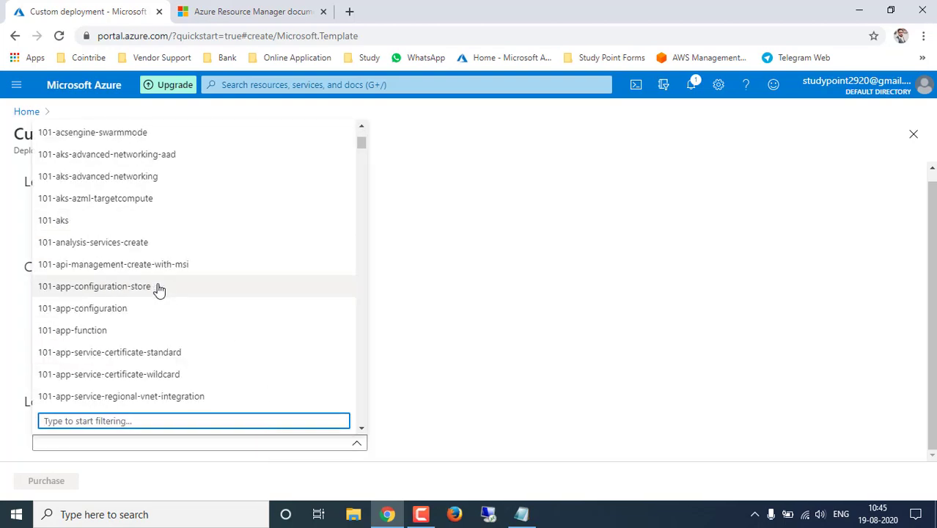
pyautogui.scroll(-8, 159, 292)
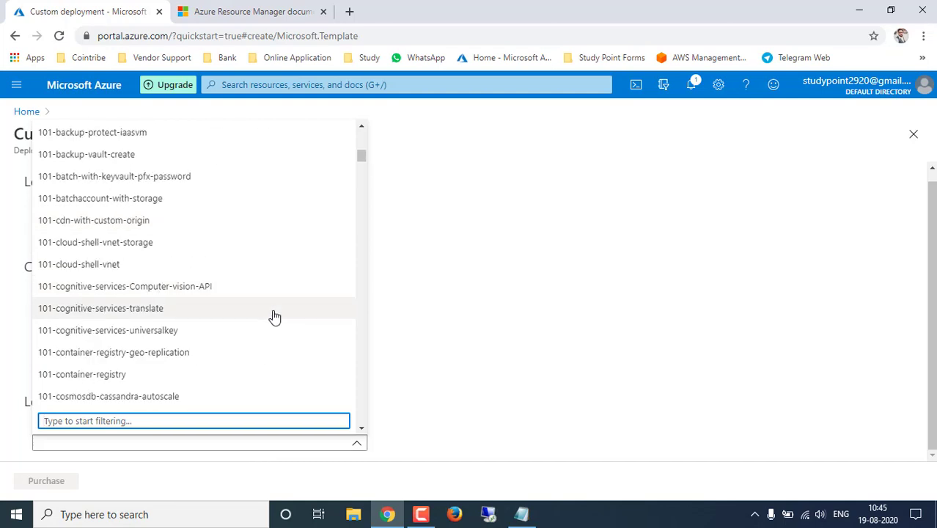
pyautogui.scroll(-15, 269, 313)
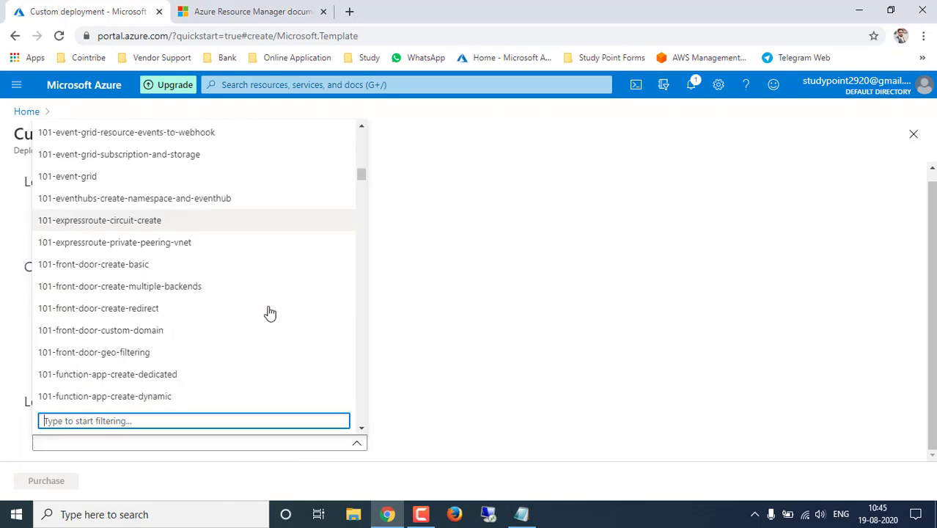
pyautogui.scroll(-10, 268, 314)
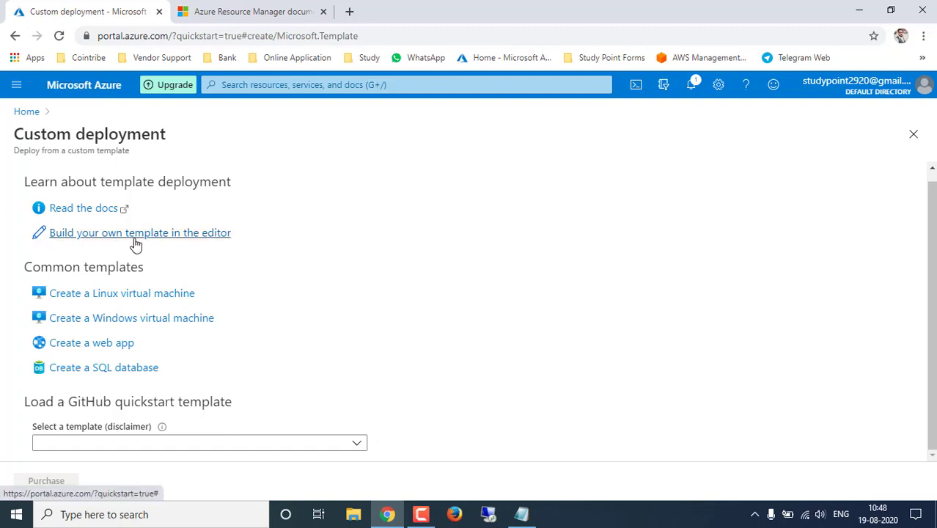
# Start building a custom template in the editor and examine its schema, contentVersion, parameters and resources entries
pyautogui.click(169, 239)
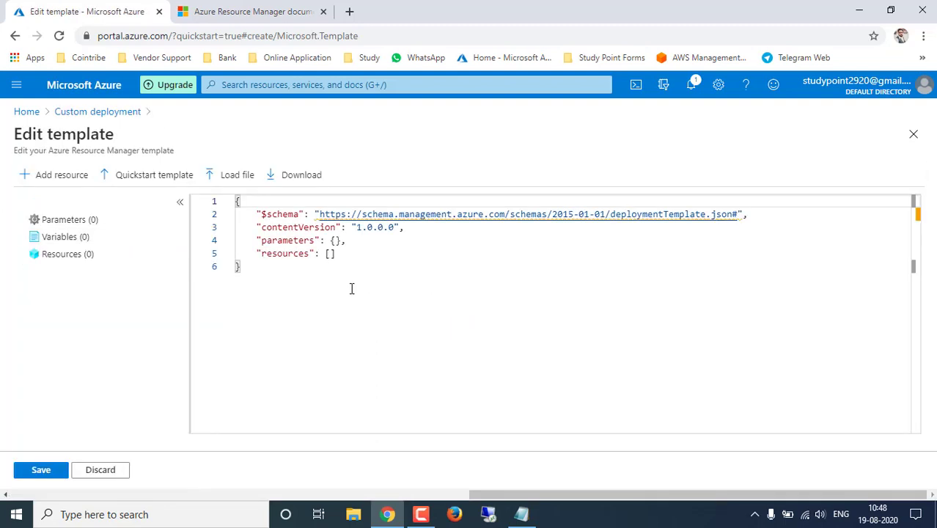
pyautogui.click(348, 279)
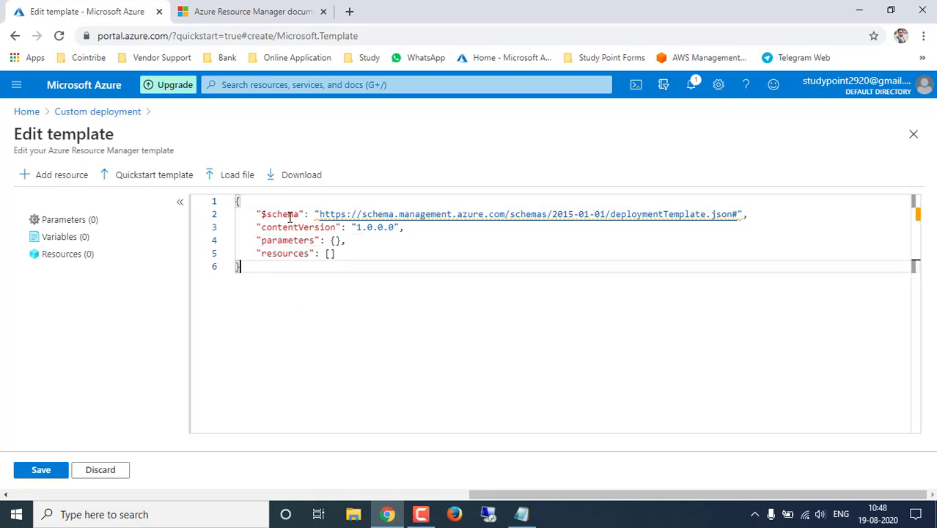
pyautogui.click(385, 228)
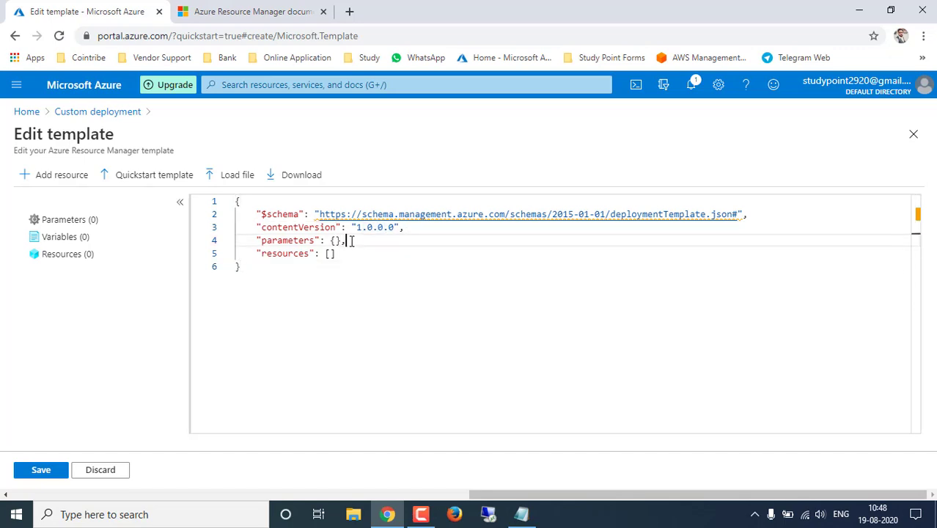
pyautogui.click(287, 240)
pyautogui.click(294, 254)
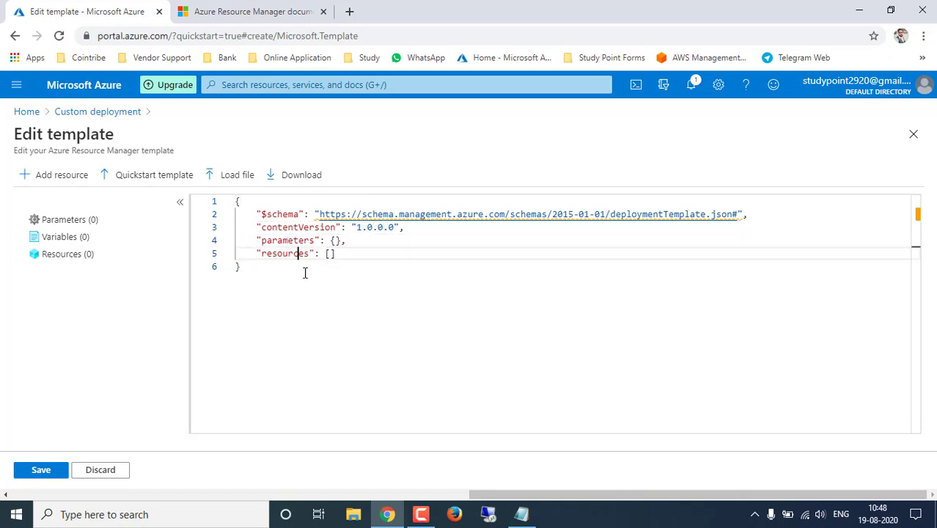
pyautogui.click(344, 254)
pyautogui.moveTo(351, 228); pyautogui.dragTo(406, 229)
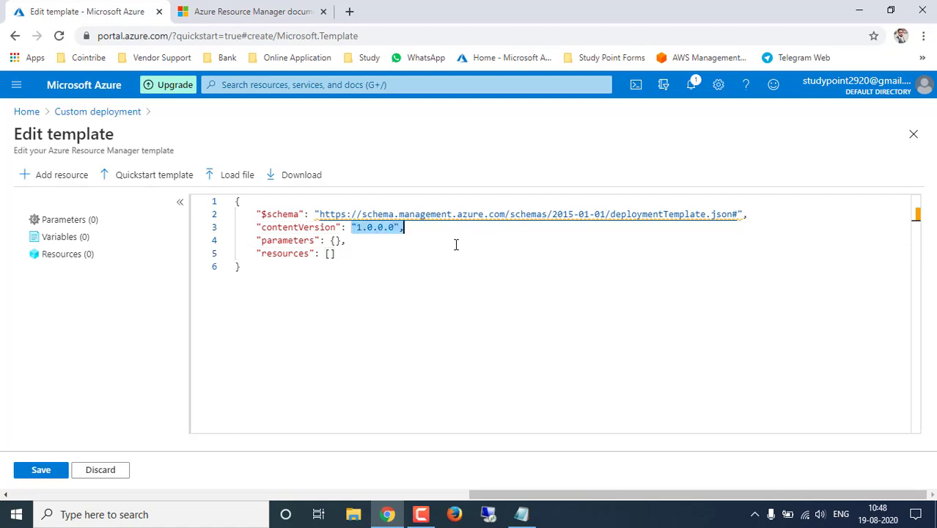
pyautogui.click(409, 262)
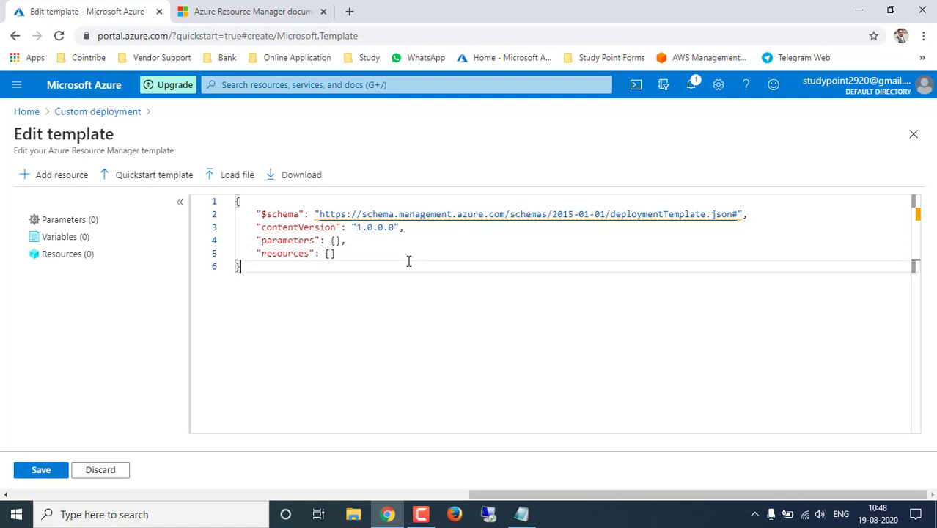
pyautogui.click(351, 241)
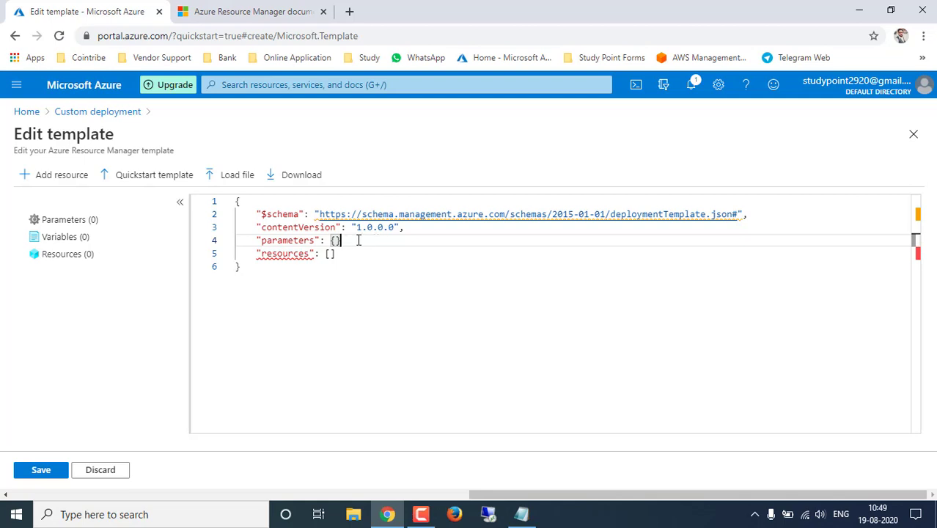
pyautogui.write(',')
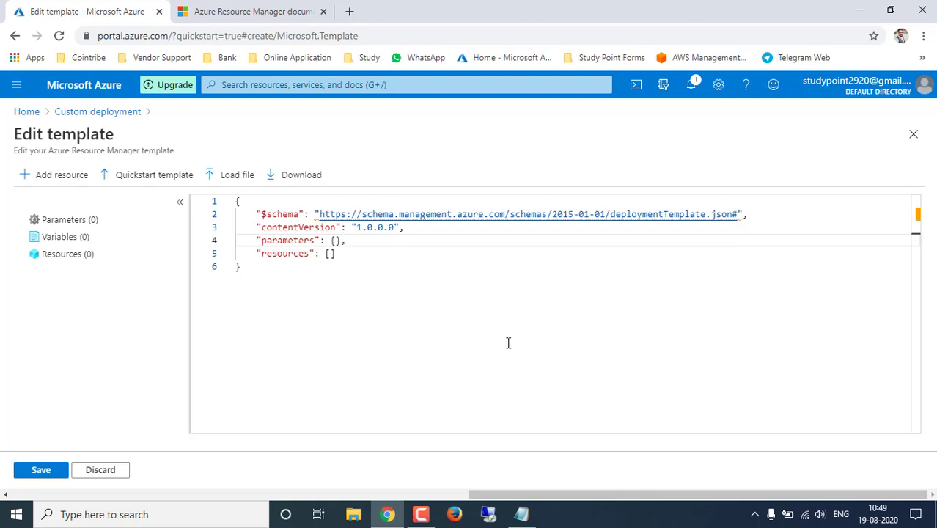
# Add a Virtual network resource named test001 to the template
pyautogui.click(61, 175)
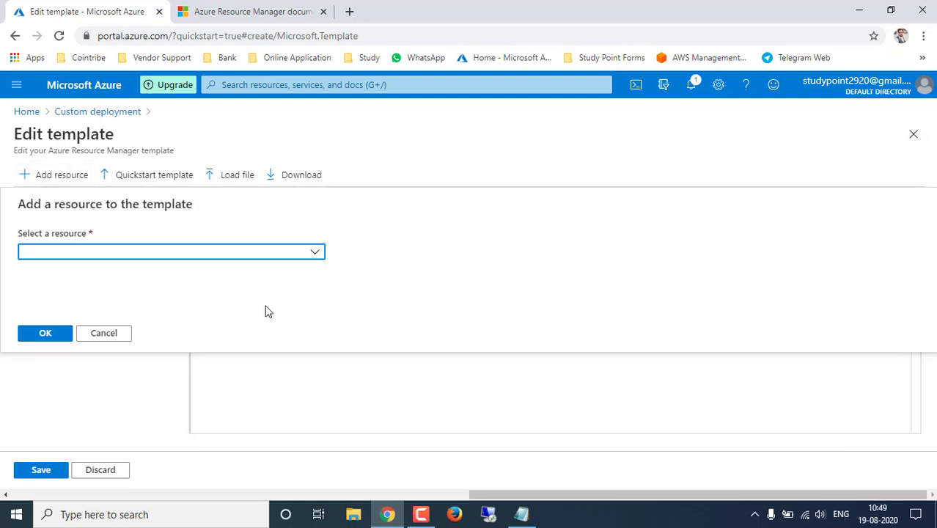
pyautogui.click(234, 254)
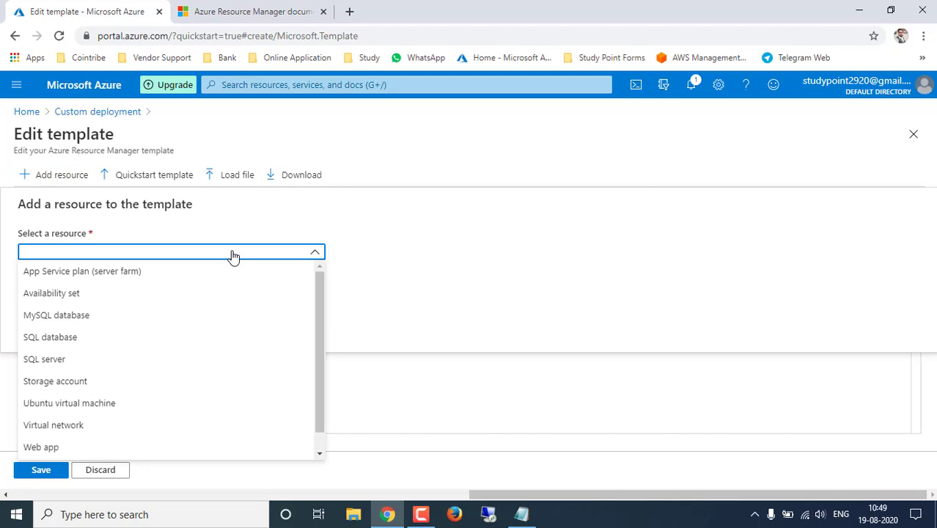
pyautogui.click(77, 425)
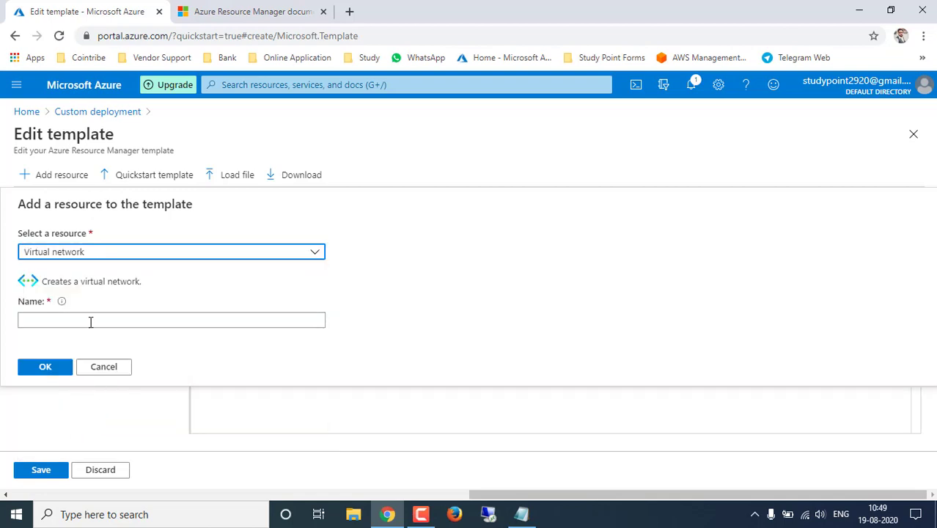
pyautogui.click(89, 322)
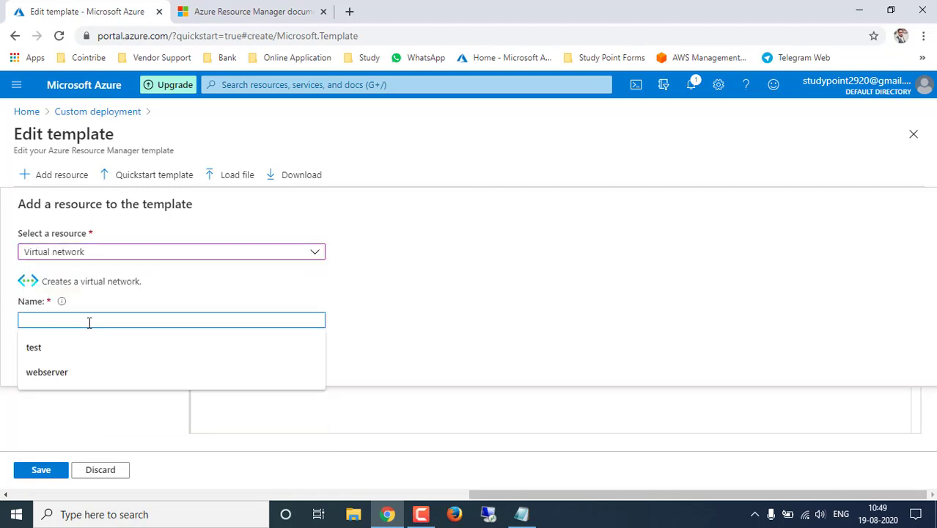
pyautogui.write('te')
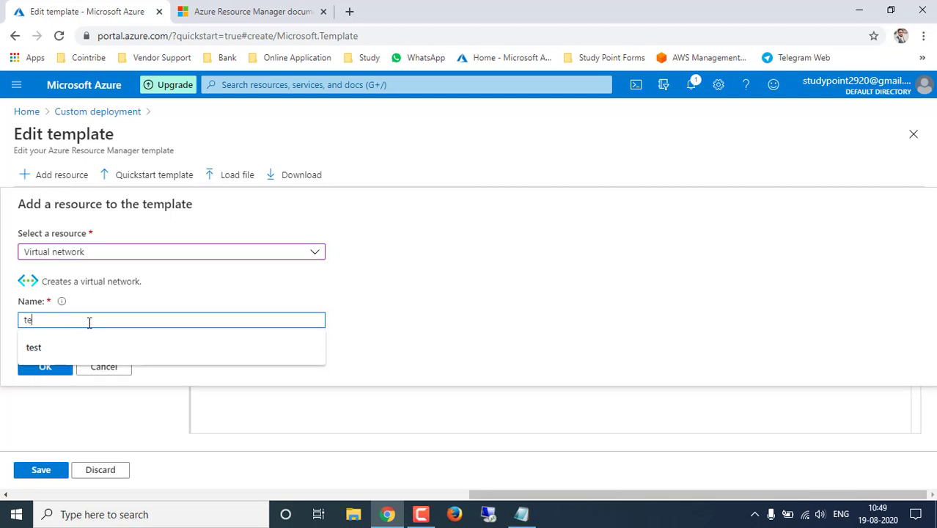
pyautogui.write('st001')
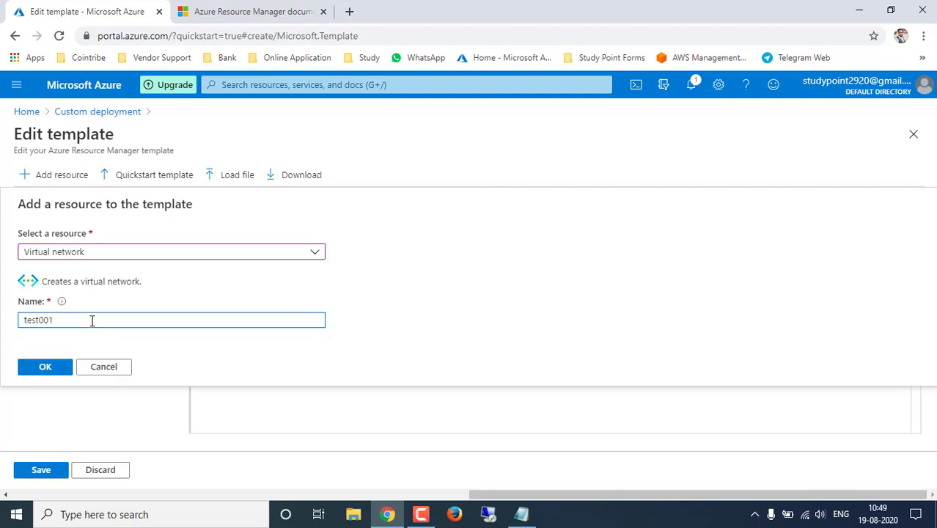
pyautogui.click(57, 374)
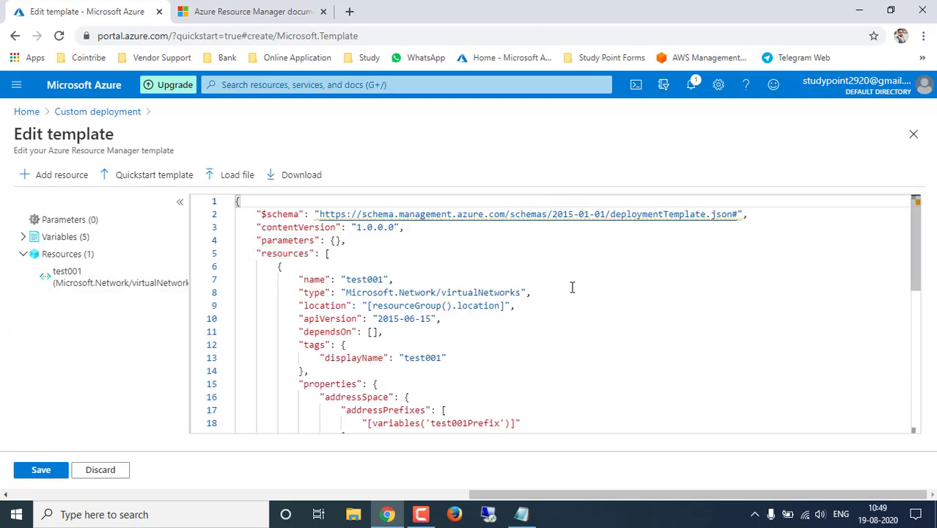
# Select the entire code of the generated template and close the template editor
pyautogui.scroll(-5, 548, 299)
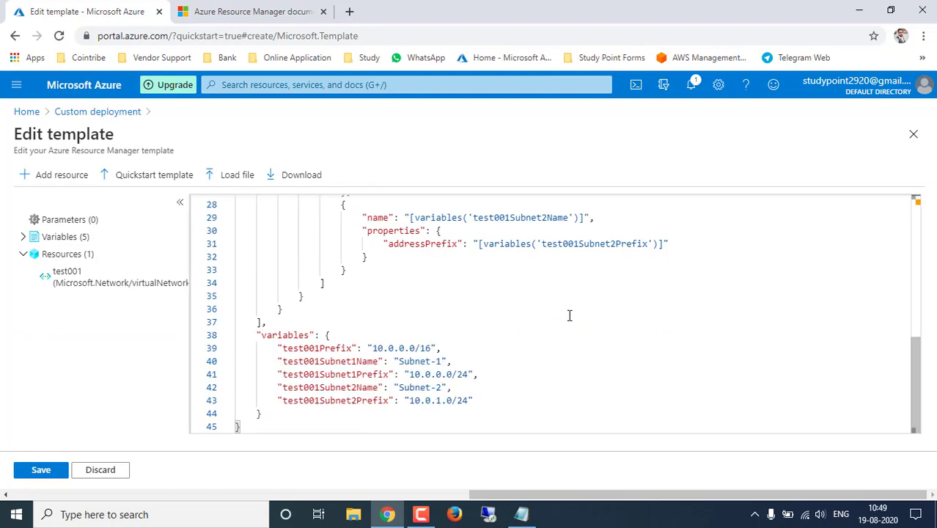
pyautogui.click(545, 338)
pyautogui.hotkey('ctrl', 'a')
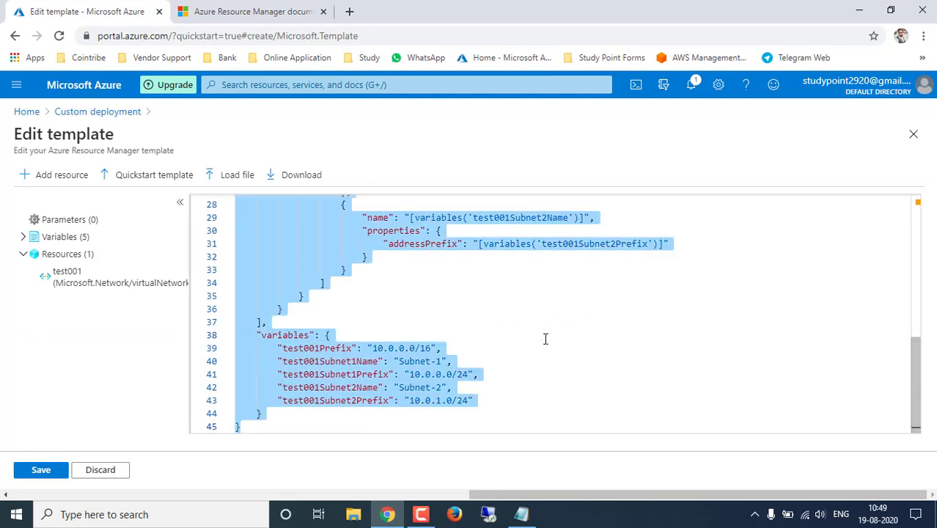
pyautogui.click(913, 142)
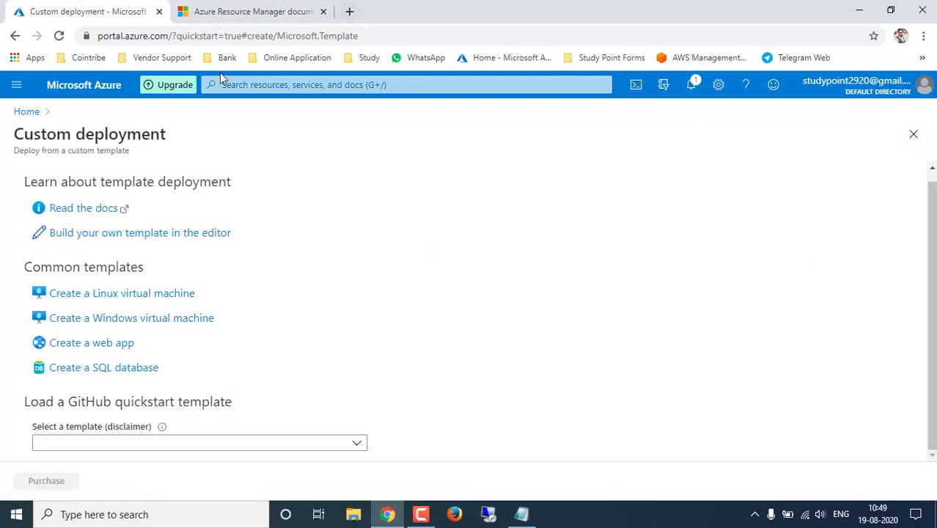
# Open the Virtual networks list in a new browser tab, closing the Azure Resource Manager documentation tab
pyautogui.click(16, 85)
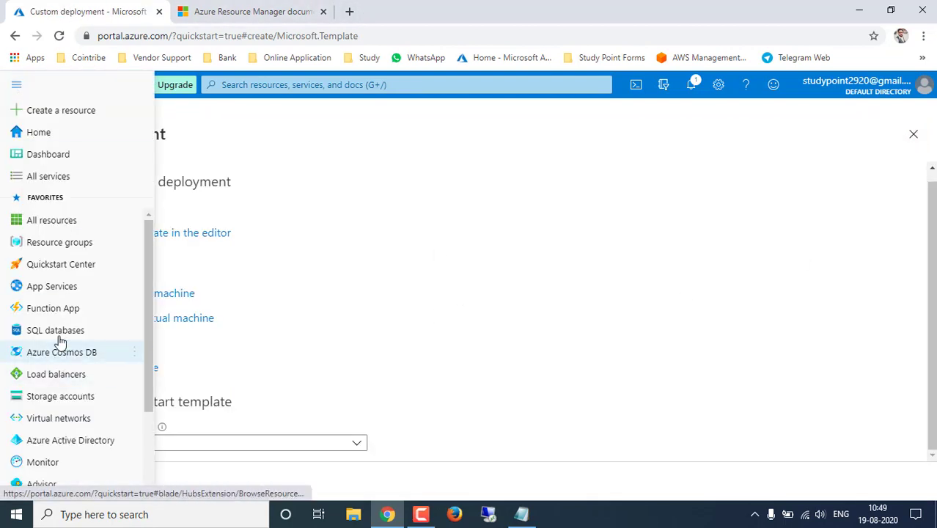
pyautogui.rightClick(63, 417)
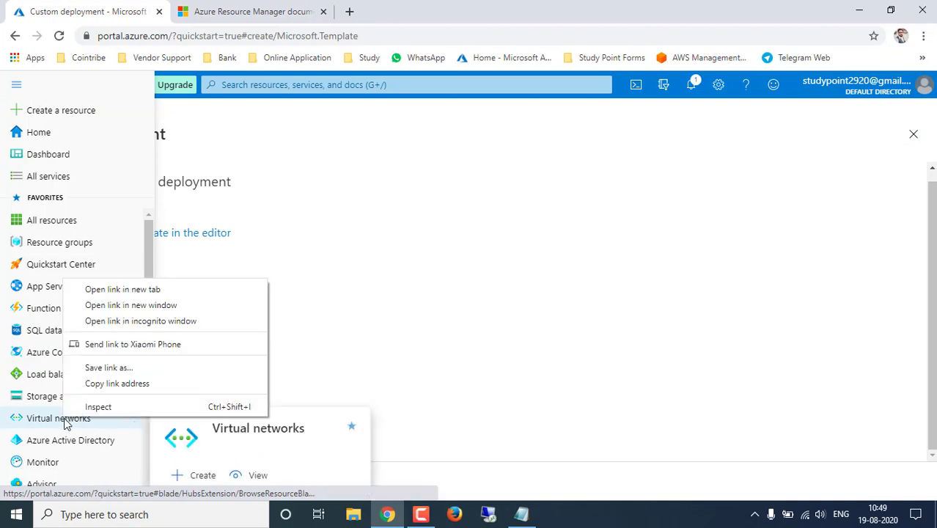
pyautogui.click(400, 272)
pyautogui.click(410, 11)
pyautogui.click(317, 14)
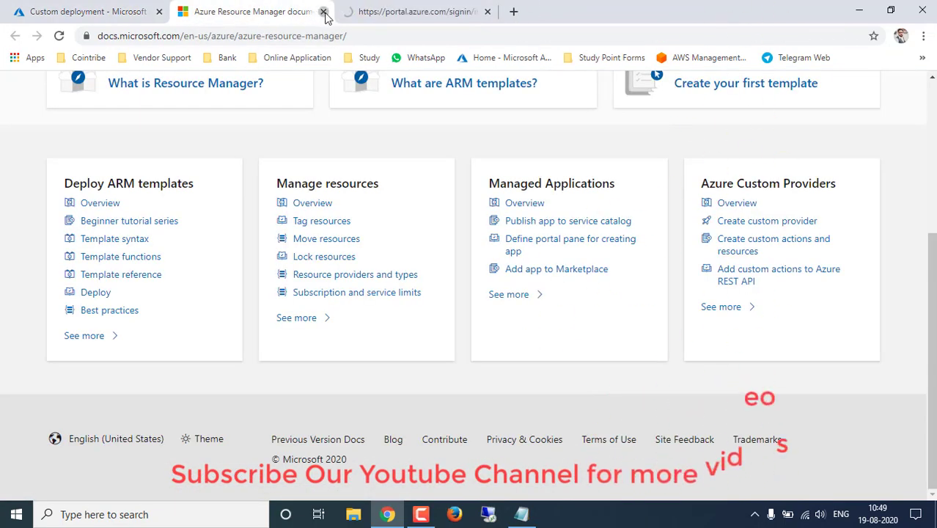
pyautogui.click(323, 12)
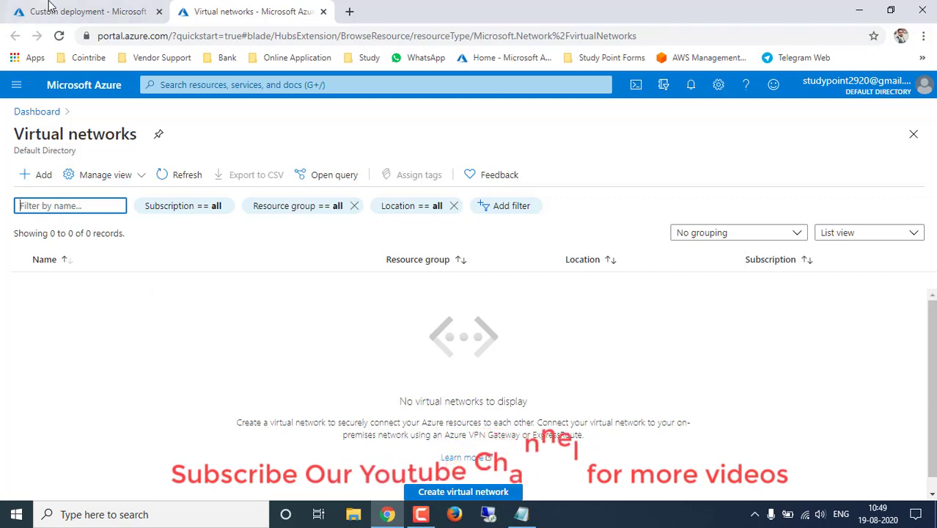
pyautogui.click(49, 9)
pyautogui.click(224, 8)
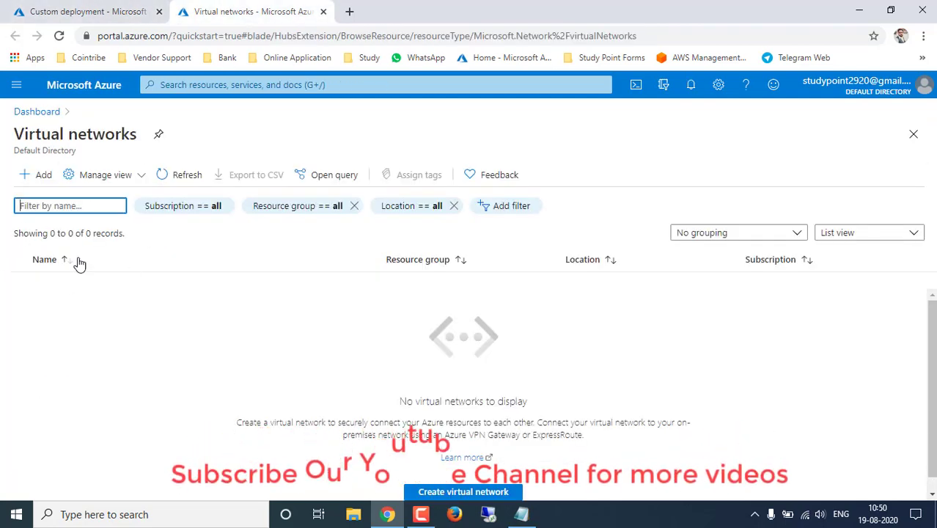
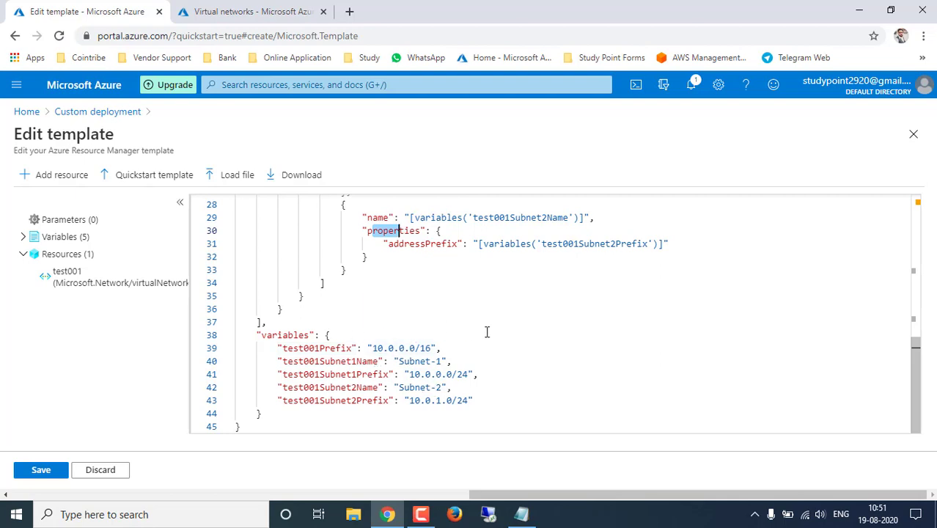
# Examine the apiVersion, dependsOn and tags entries of the virtual network resource in the template code
pyautogui.scroll(5, 485, 331)
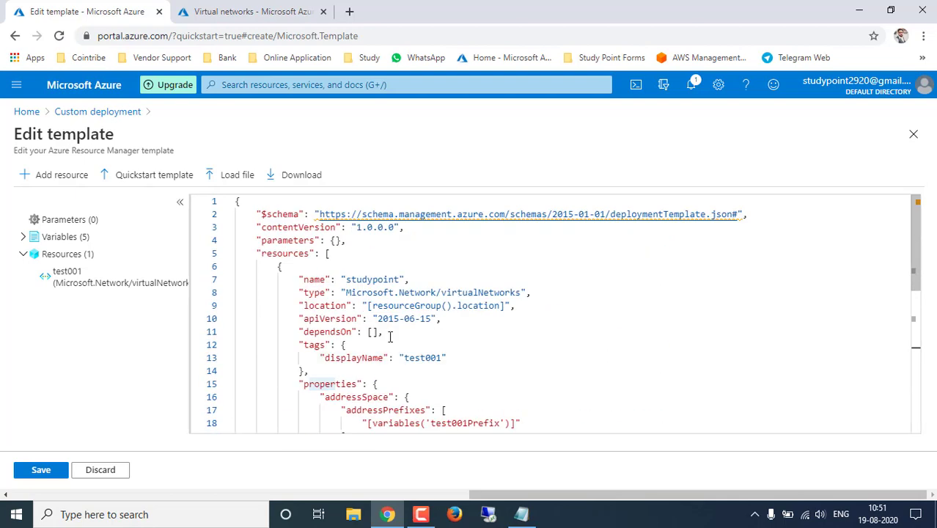
pyautogui.moveTo(377, 318); pyautogui.dragTo(415, 318)
pyautogui.scroll(-5, 487, 340)
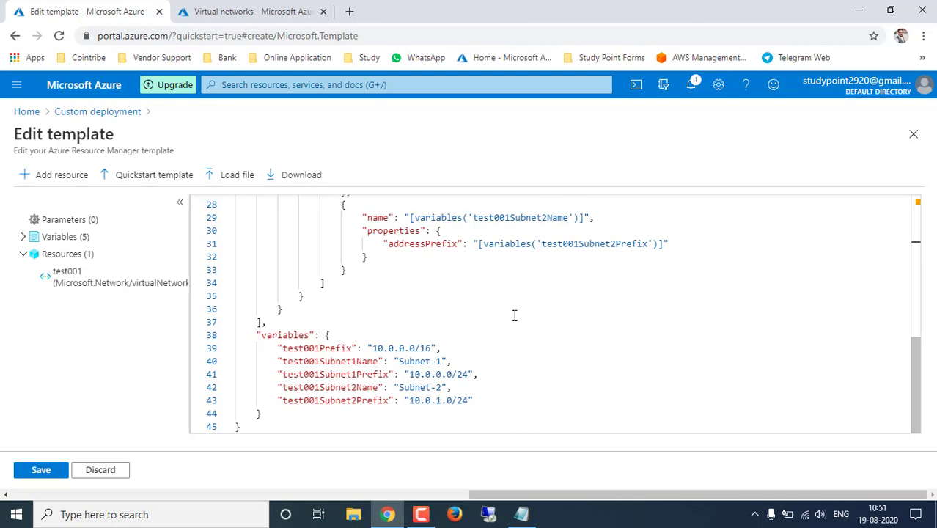
pyautogui.scroll(4, 514, 315)
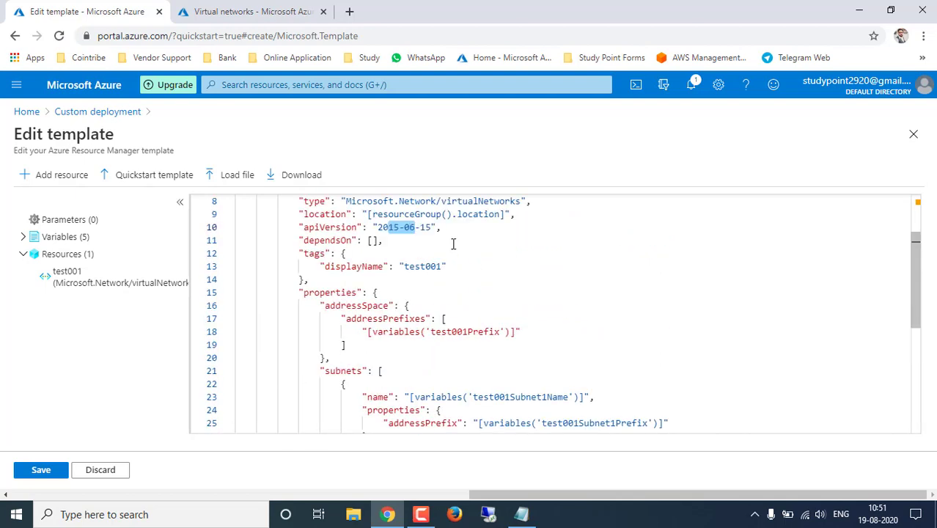
pyautogui.click(453, 244)
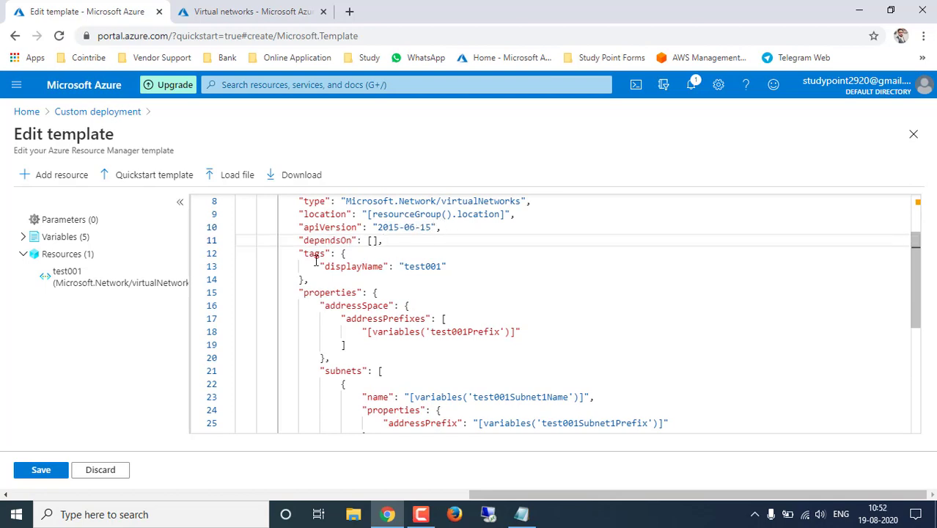
pyautogui.click(377, 266)
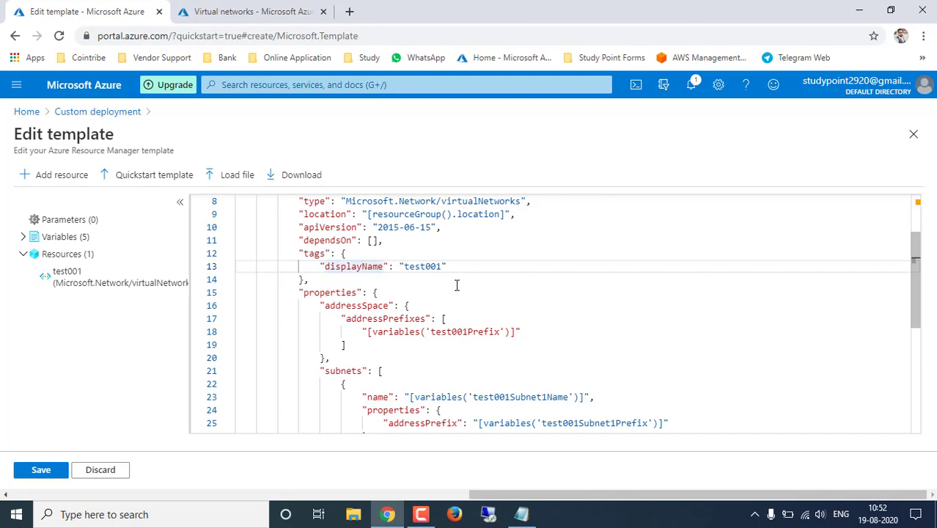
# Copy the resource name studypoint into the displayName tag in place of test001
pyautogui.scroll(3, 456, 285)
pyautogui.doubleClick(369, 272)
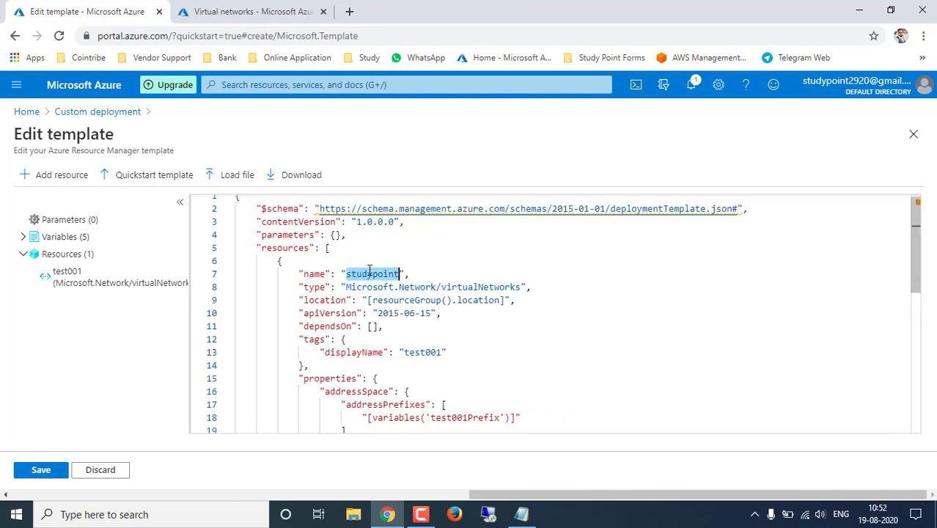
pyautogui.hotkey('ctrl', 'c')
pyautogui.doubleClick(430, 352)
pyautogui.hotkey('ctrl', 'v')
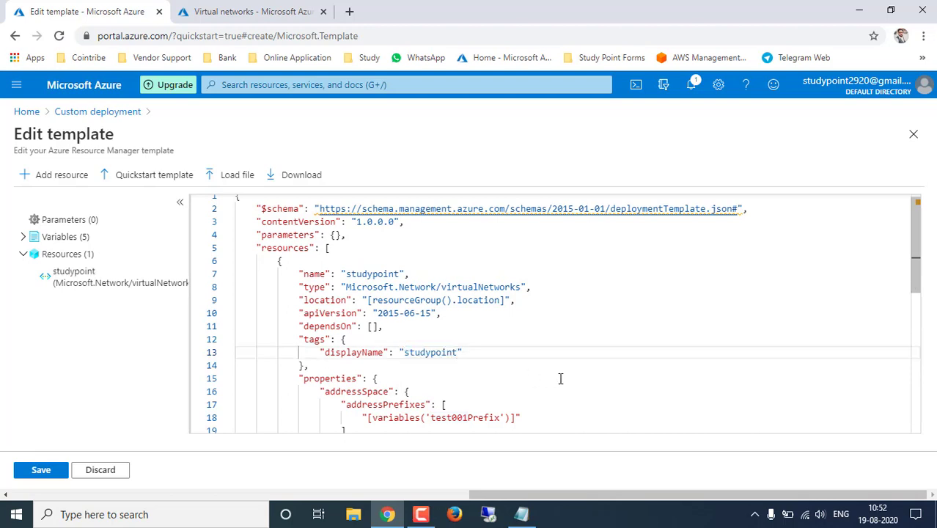
pyautogui.click(566, 377)
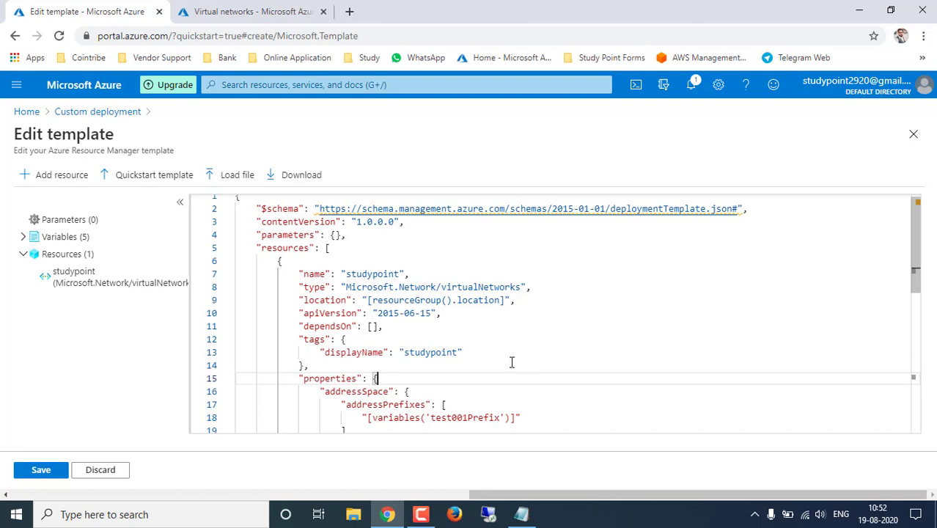
# Change the variable referenced under addressPrefixes to studypointPrefix
pyautogui.moveTo(468, 417); pyautogui.dragTo(432, 417)
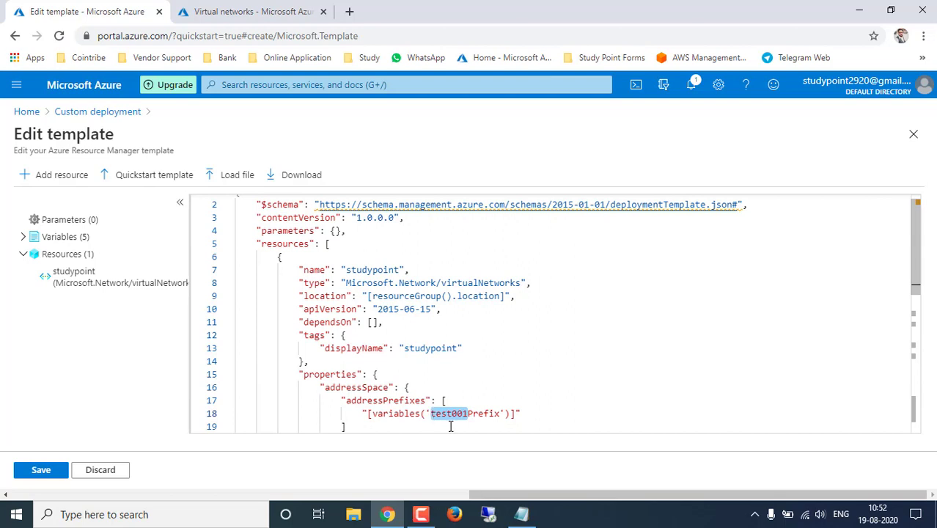
pyautogui.hotkey('ctrl', 'v')
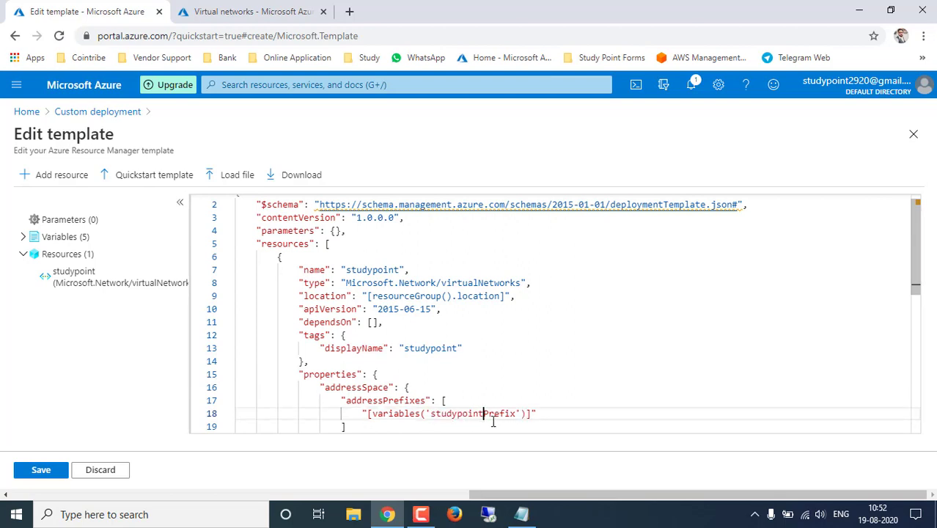
pyautogui.click(633, 335)
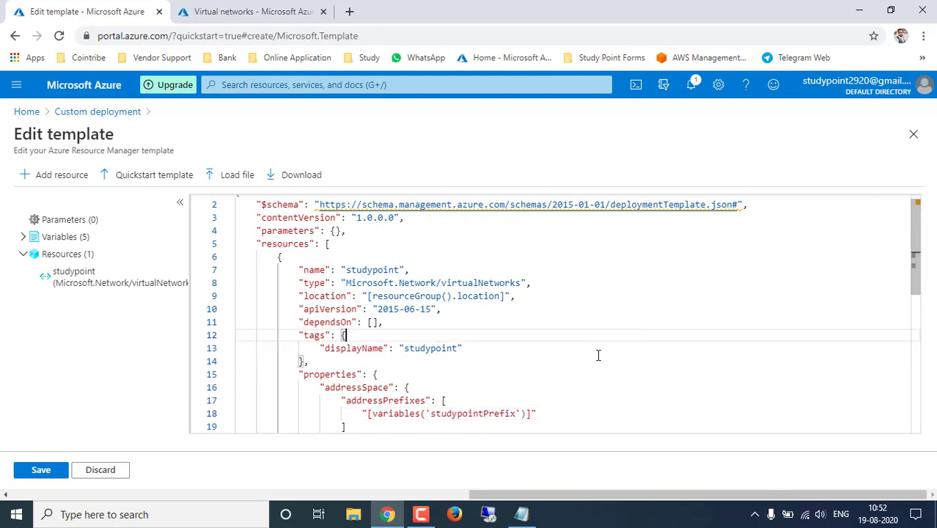
# Change the first subnet's name and addressPrefix variable references to studypointSubnet1Name and studypointSubnet1Prefix
pyautogui.scroll(-4, 598, 358)
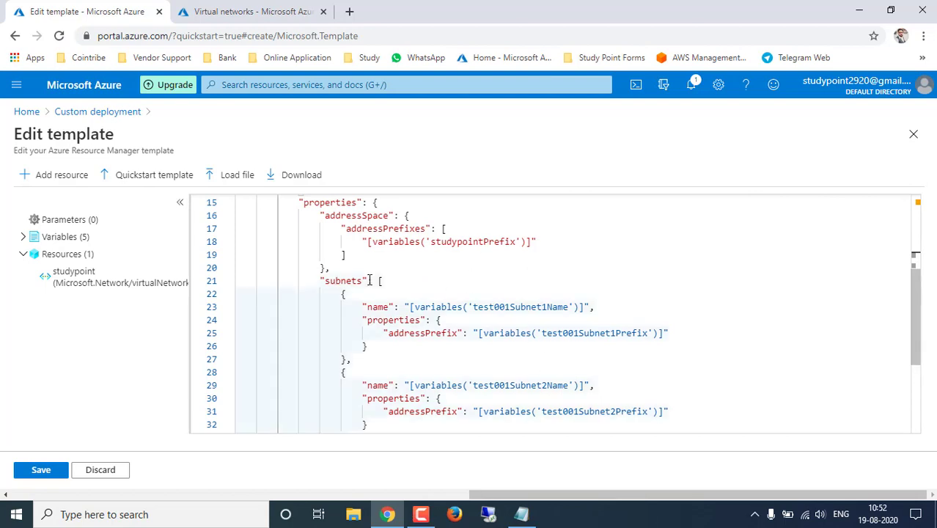
pyautogui.doubleClick(496, 307)
pyautogui.click(502, 307)
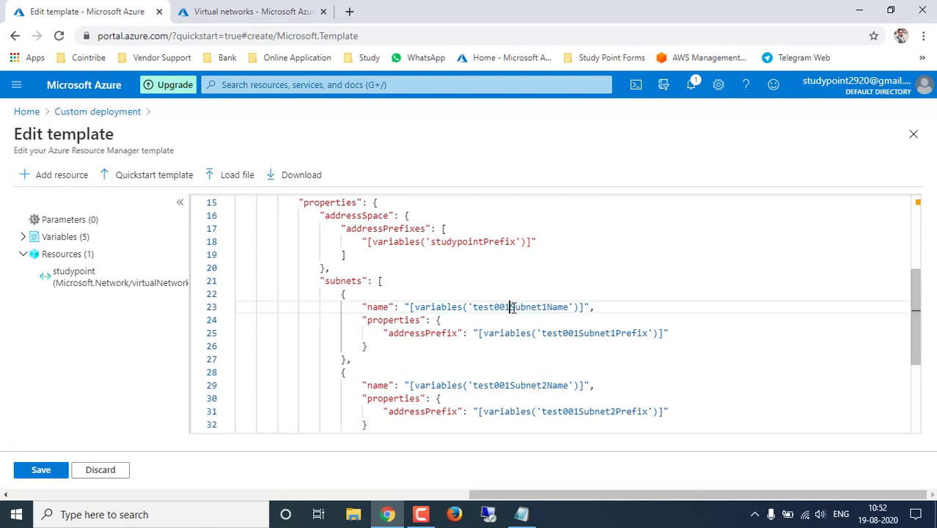
pyautogui.moveTo(508, 306); pyautogui.dragTo(473, 306)
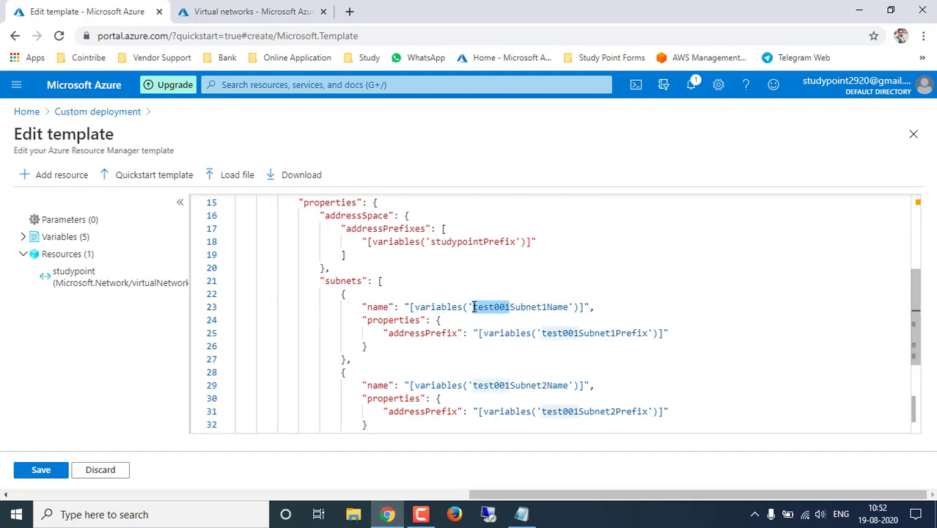
pyautogui.hotkey('ctrl', 'v')
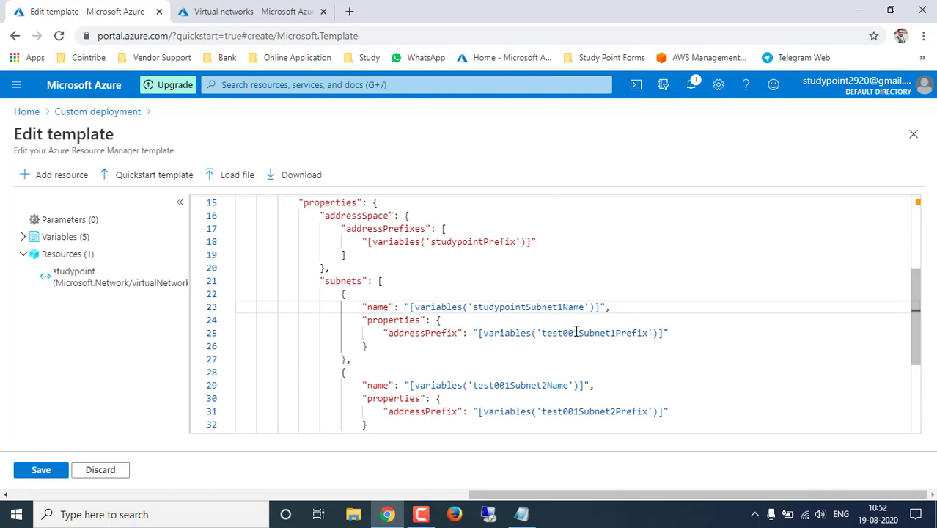
pyautogui.moveTo(579, 332); pyautogui.dragTo(542, 334)
pyautogui.hotkey('ctrl', 'v')
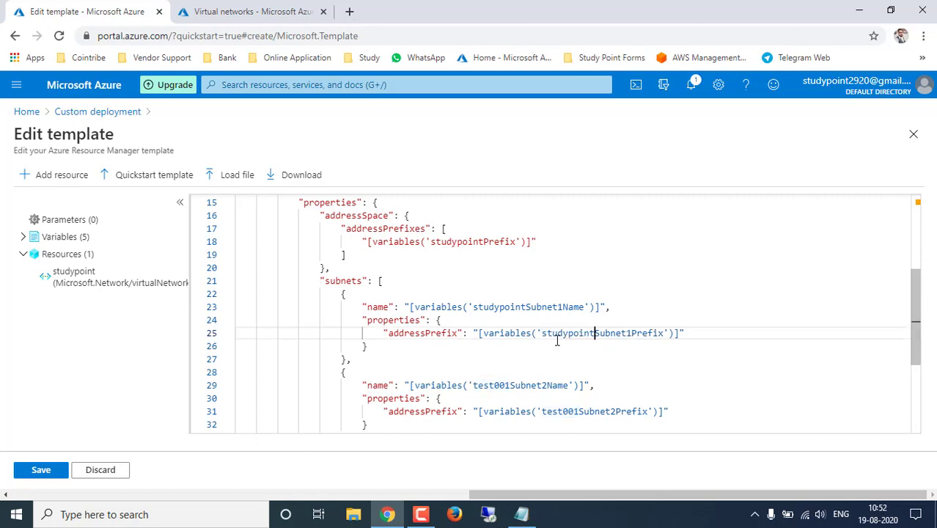
# Change the second subnet's name and addressPrefix variable references to studypointSubnet2Name and studypointSubnet2Prefix
pyautogui.click(511, 385)
pyautogui.moveTo(511, 385); pyautogui.dragTo(473, 385)
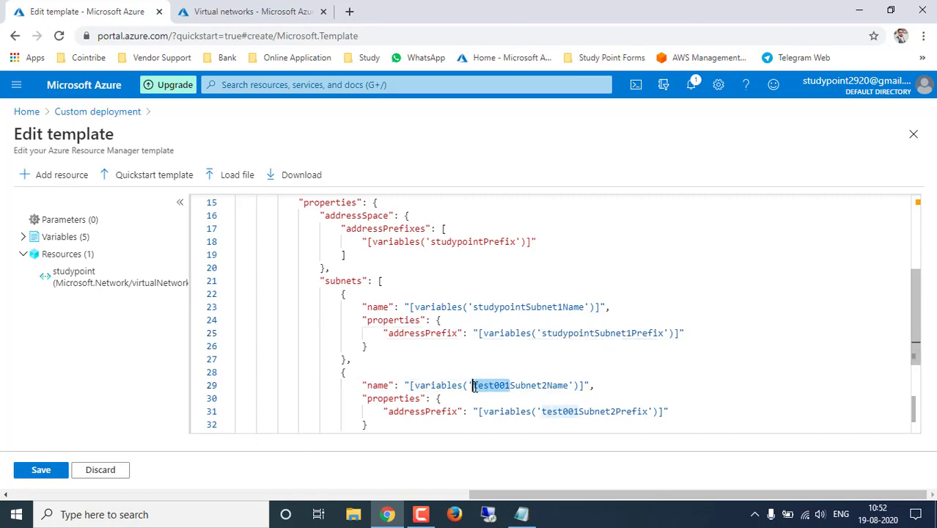
pyautogui.hotkey('ctrl', 'v')
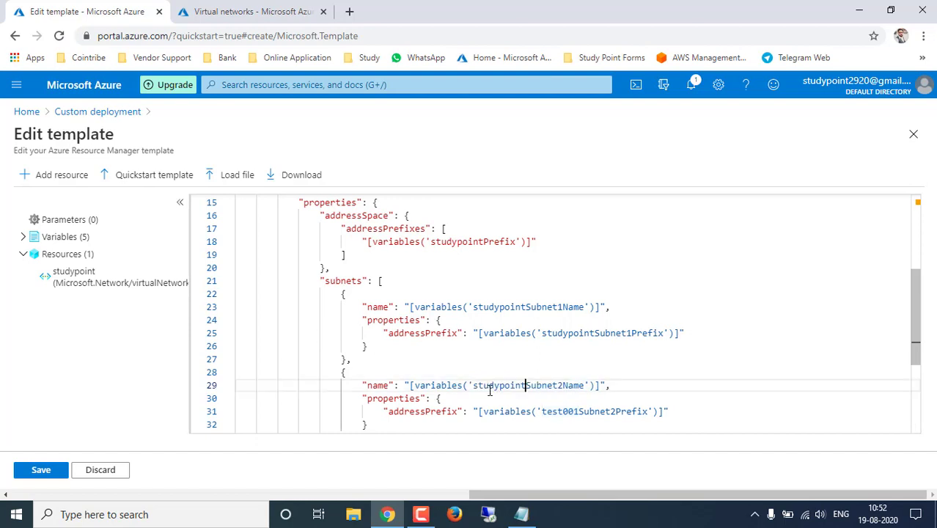
pyautogui.click(579, 411)
pyautogui.moveTo(579, 412); pyautogui.dragTo(556, 413)
pyautogui.hotkey('ctrl', 'v')
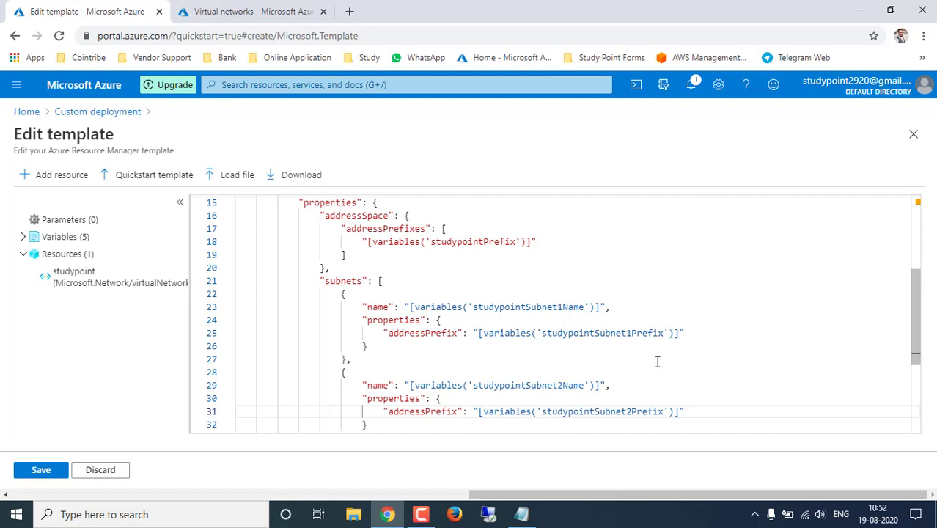
# Rename the address prefix variable in the template's variables section to studypointPrefix
pyautogui.scroll(-3, 663, 357)
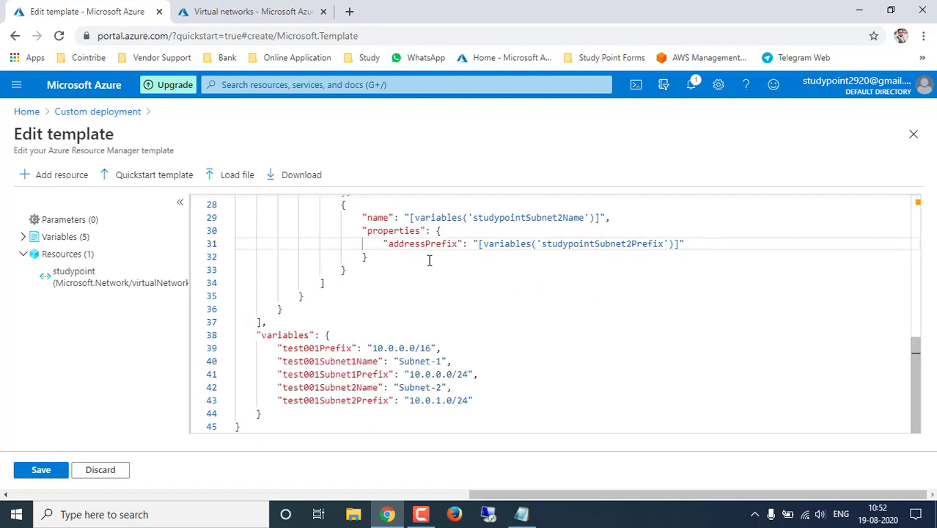
pyautogui.scroll(2, 463, 304)
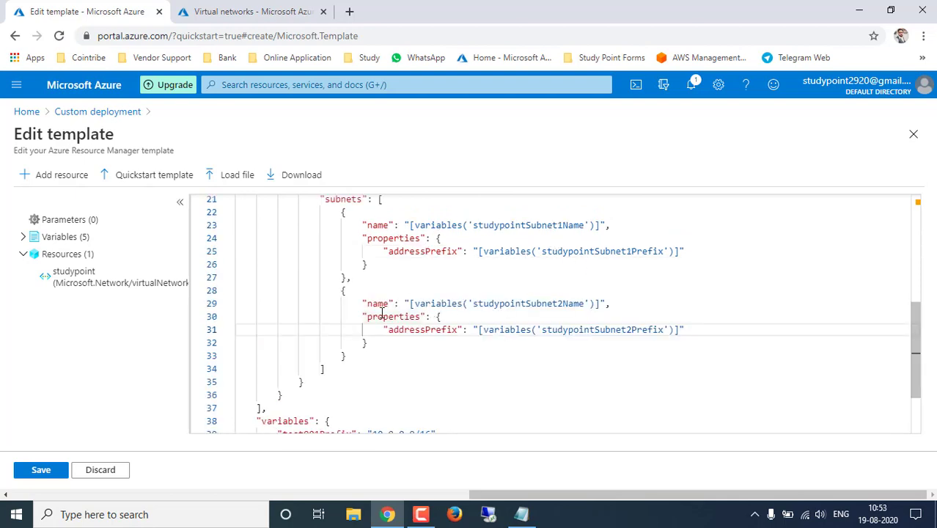
pyautogui.scroll(-2, 419, 349)
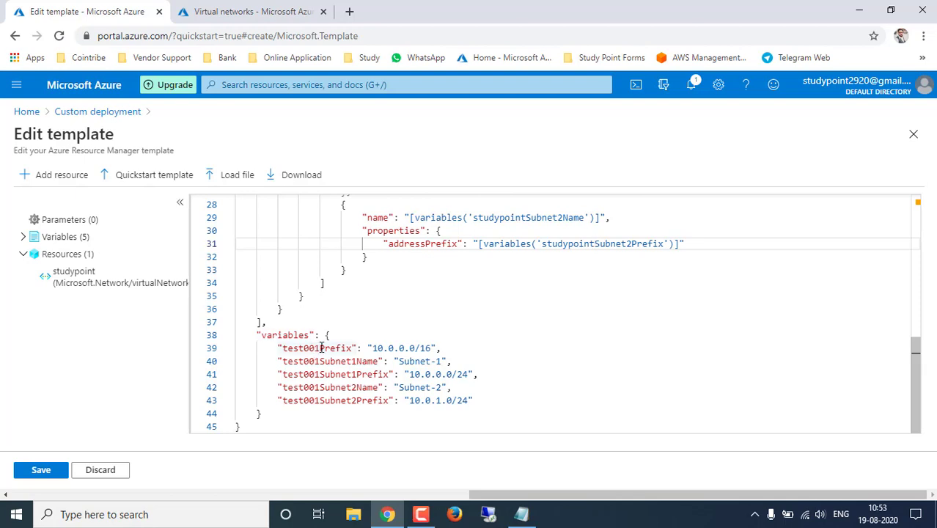
pyautogui.moveTo(319, 348); pyautogui.dragTo(284, 347)
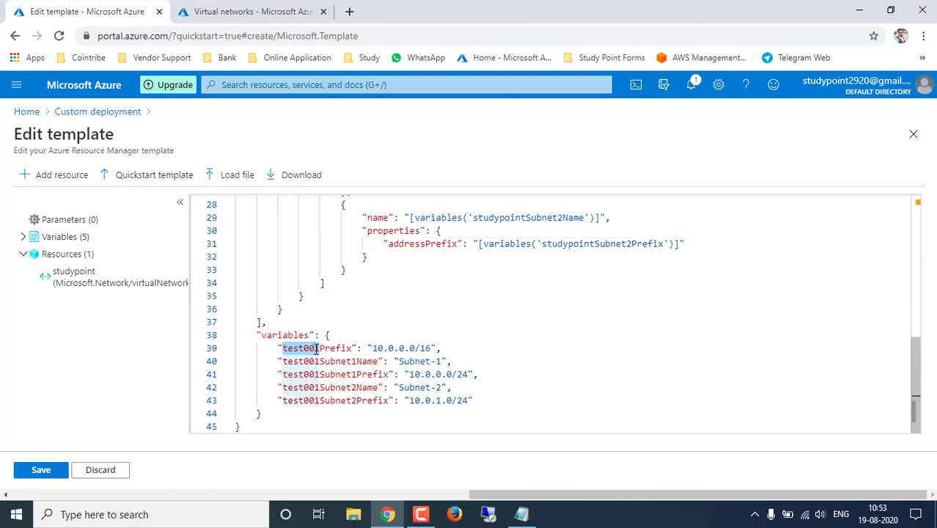
pyautogui.hotkey('ctrl', 'v')
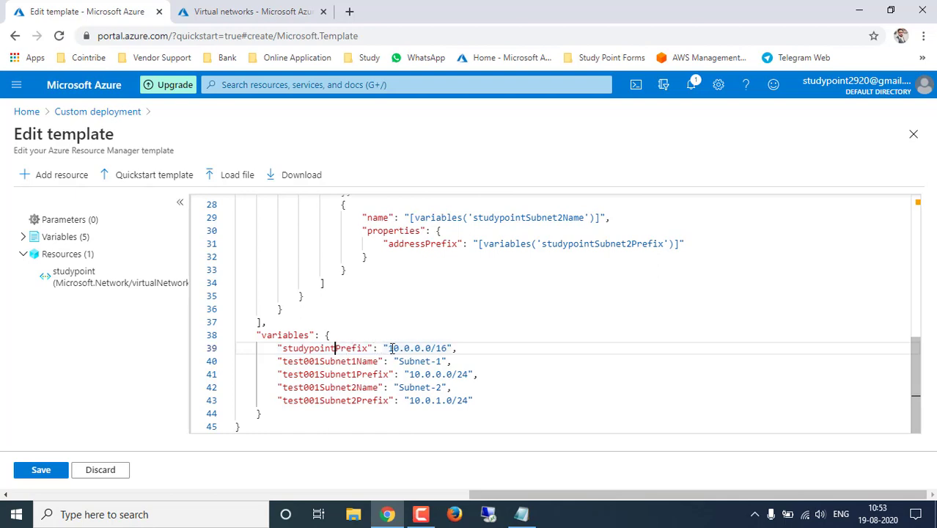
pyautogui.moveTo(451, 348); pyautogui.dragTo(393, 349)
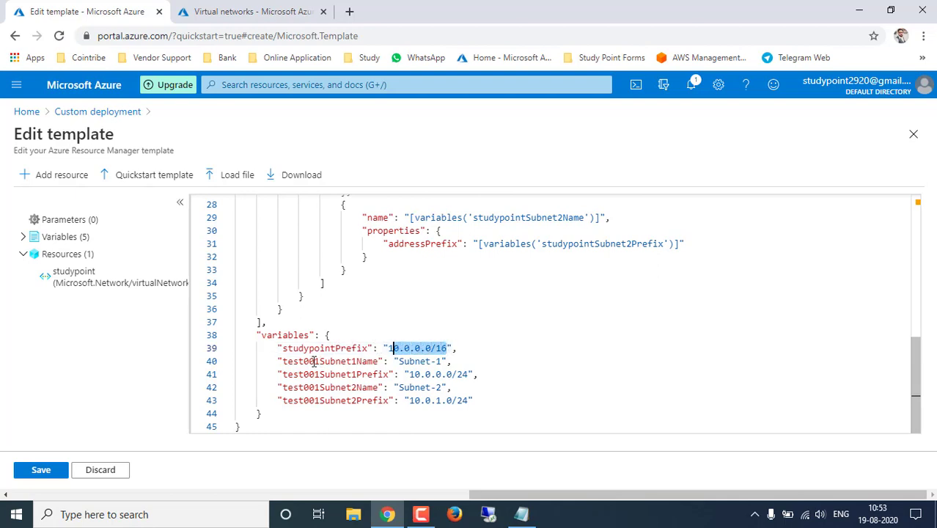
# Rename the first subnet's two variable definitions to studypointSubnet1Name and studypointSubnet1Prefix
pyautogui.moveTo(320, 360); pyautogui.dragTo(284, 363)
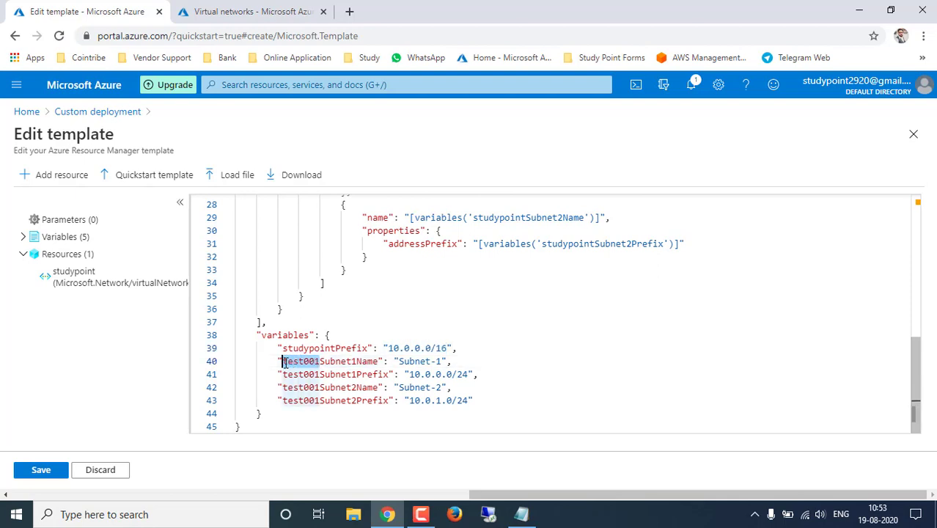
pyautogui.hotkey('ctrl', 'v')
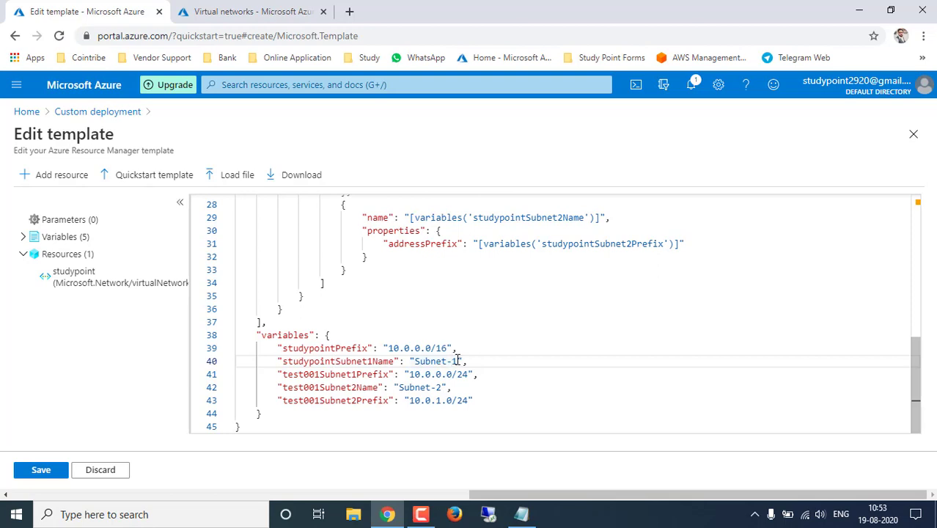
pyautogui.click(320, 374)
pyautogui.moveTo(320, 375); pyautogui.dragTo(282, 375)
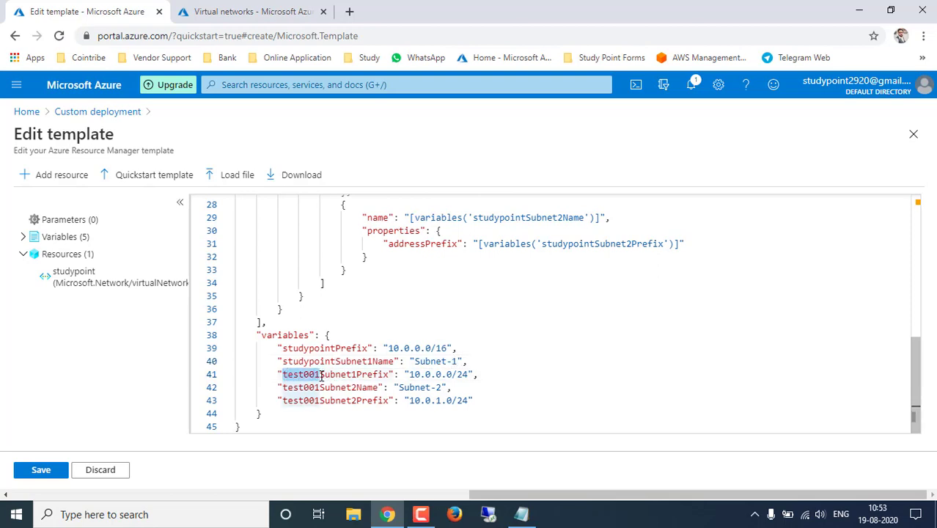
pyautogui.hotkey('ctrl', 'v')
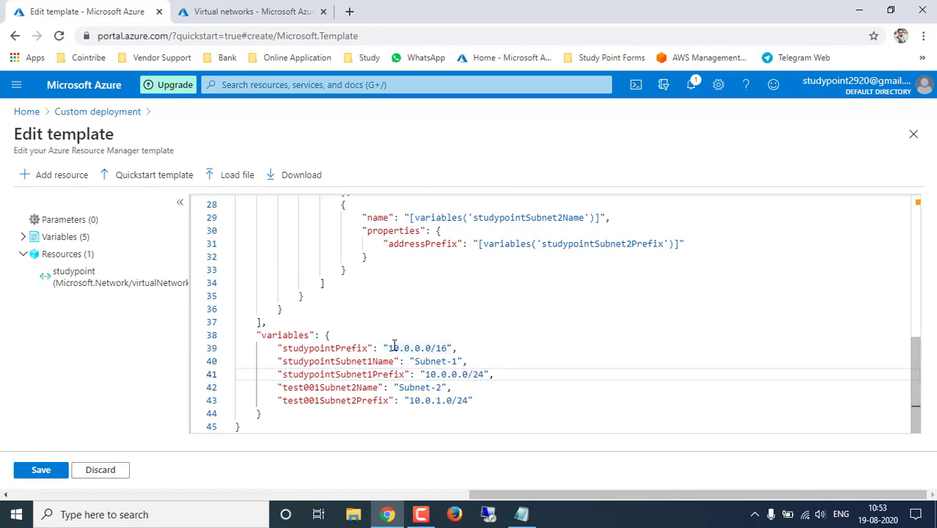
# Rename the second subnet's two variable definitions to studypointSubnet2Name and studypointSubnet2Prefix
pyautogui.moveTo(389, 348); pyautogui.dragTo(447, 348)
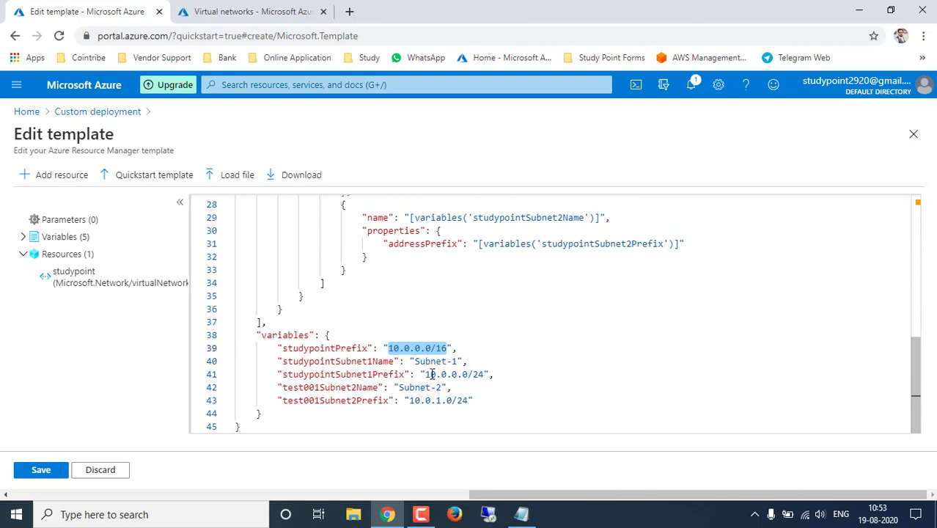
pyautogui.moveTo(432, 374); pyautogui.dragTo(458, 374)
pyautogui.moveTo(419, 400); pyautogui.dragTo(452, 400)
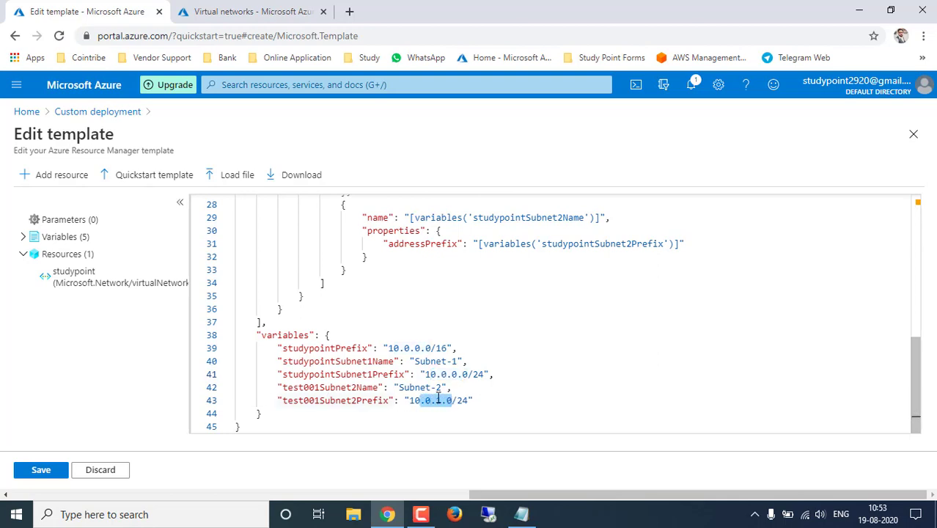
pyautogui.click(314, 387)
pyautogui.moveTo(310, 387); pyautogui.dragTo(282, 400)
pyautogui.hotkey('ctrl', 'v')
pyautogui.hotkey('ctrl', 'v')
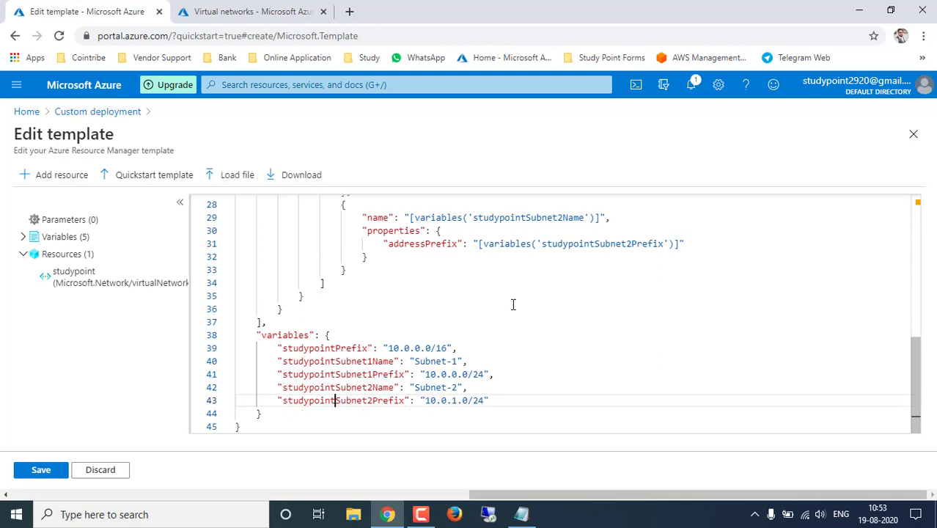
# Review the edited template from start to end and save it for the custom deployment
pyautogui.scroll(10, 610, 324)
pyautogui.scroll(-9, 605, 315)
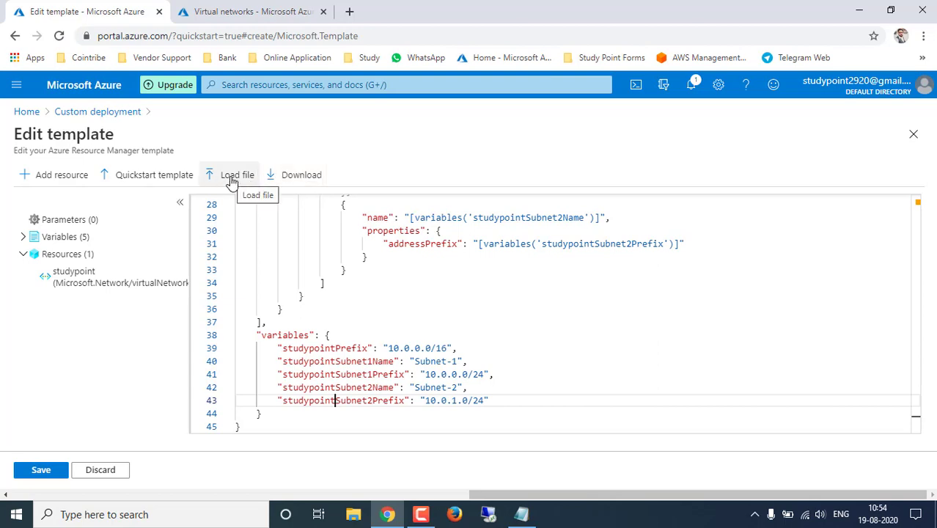
pyautogui.click(42, 472)
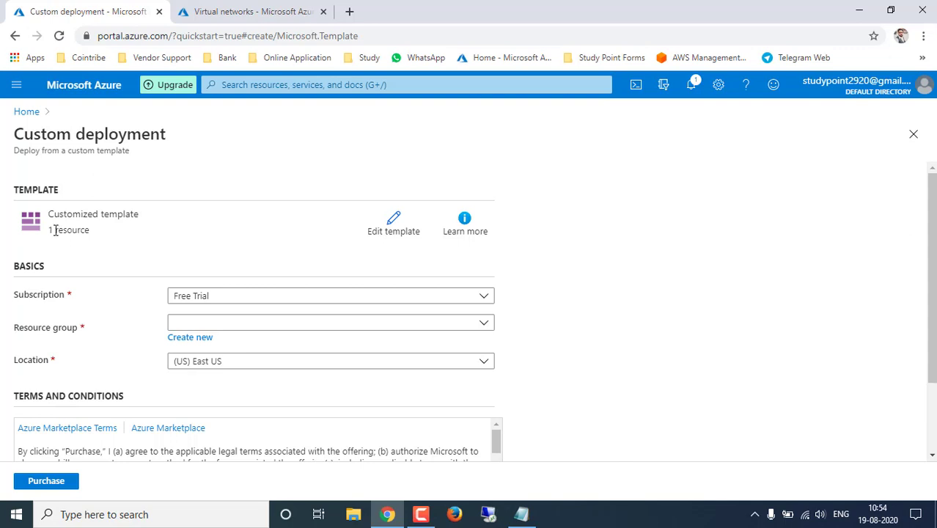
pyautogui.moveTo(55, 230); pyautogui.dragTo(92, 235)
# Create a new resource group named armnetwork for the custom deployment
pyautogui.click(244, 327)
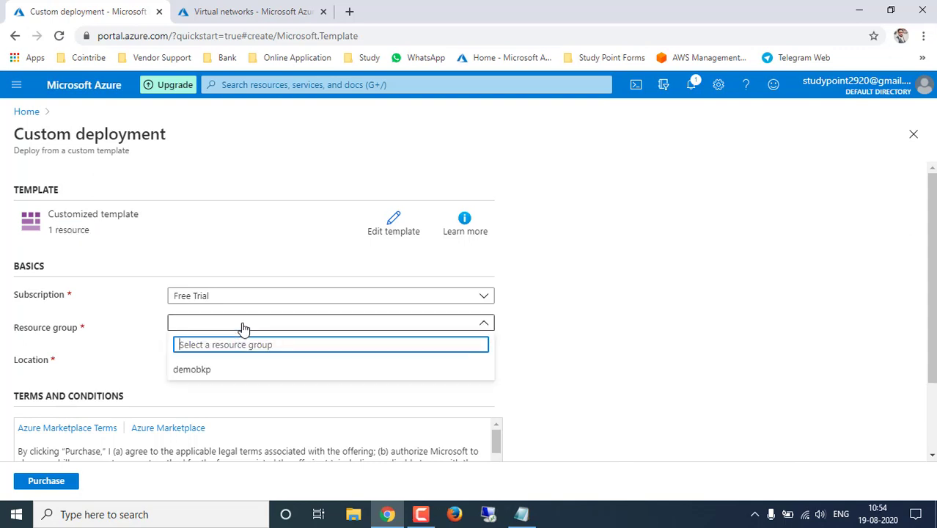
pyautogui.click(132, 341)
pyautogui.click(208, 337)
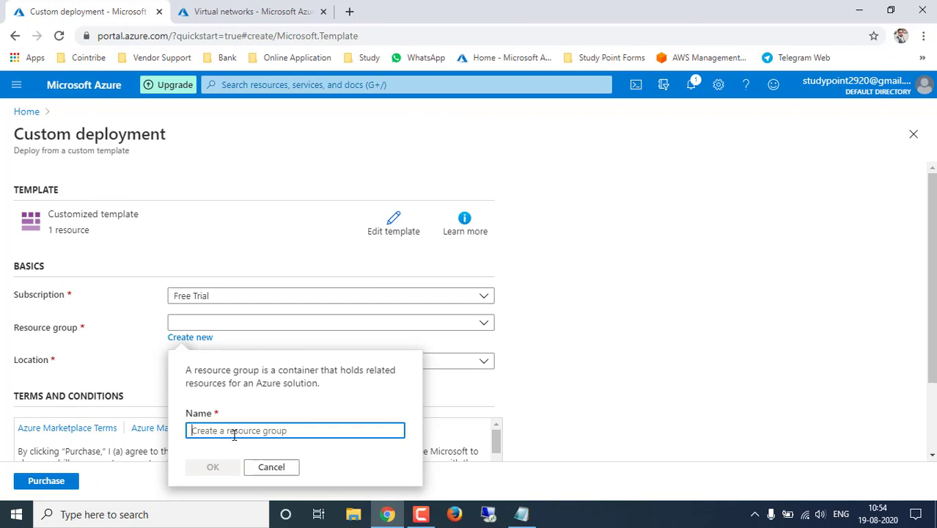
pyautogui.write('armnetwork')
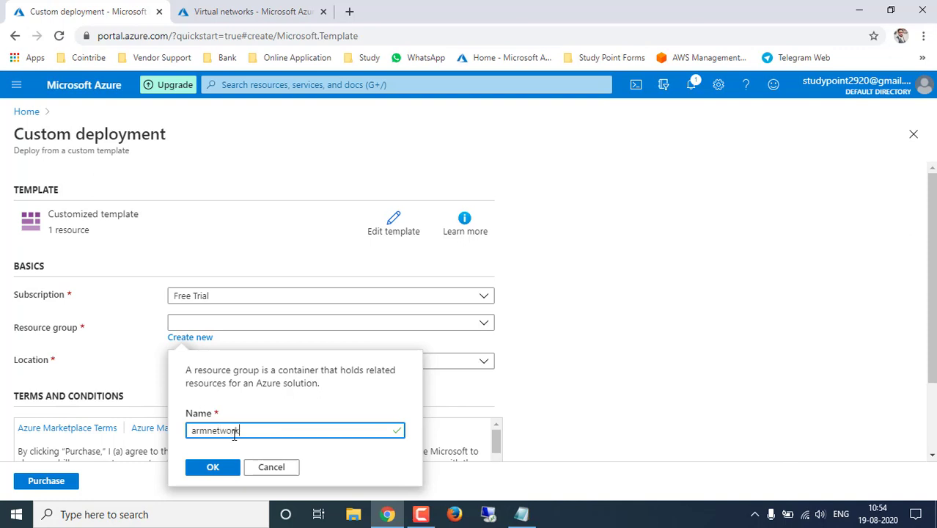
pyautogui.click(211, 466)
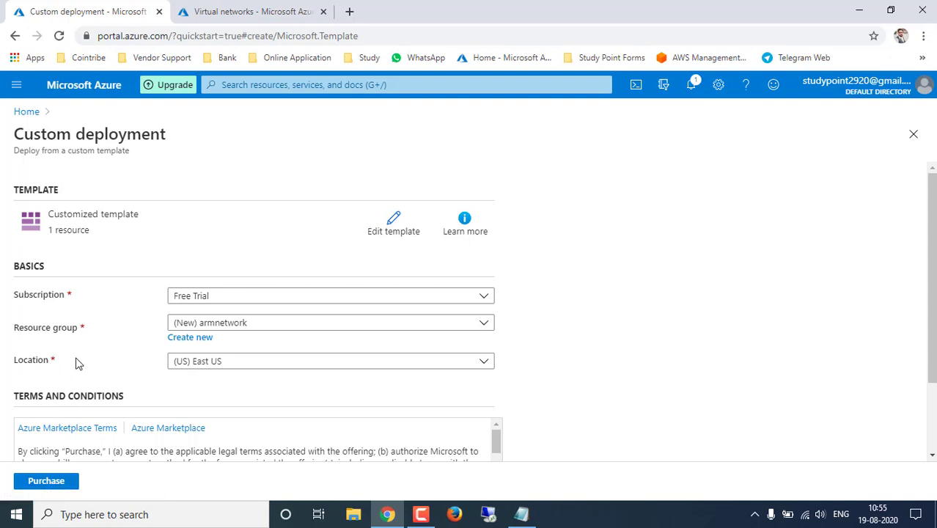
# Agree to the terms and conditions and purchase the custom deployment
pyautogui.click(186, 360)
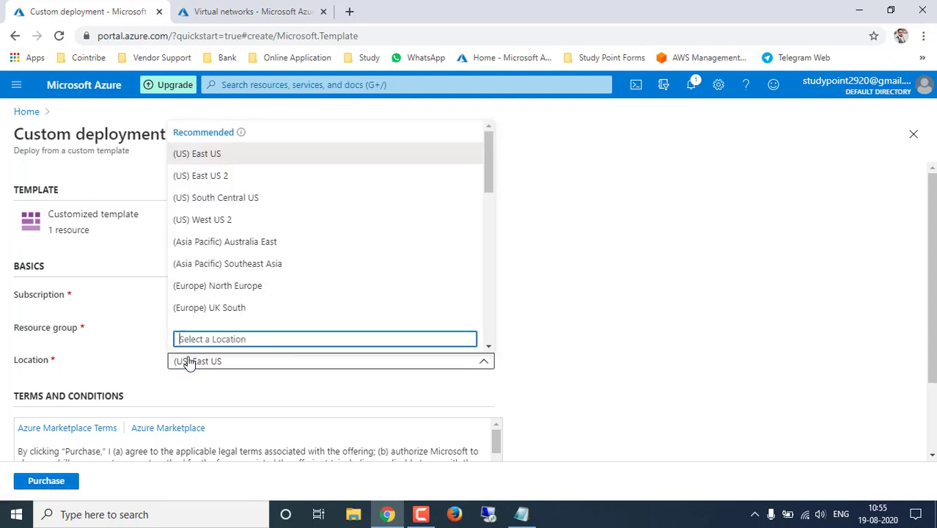
pyautogui.click(188, 362)
pyautogui.scroll(-2, 121, 352)
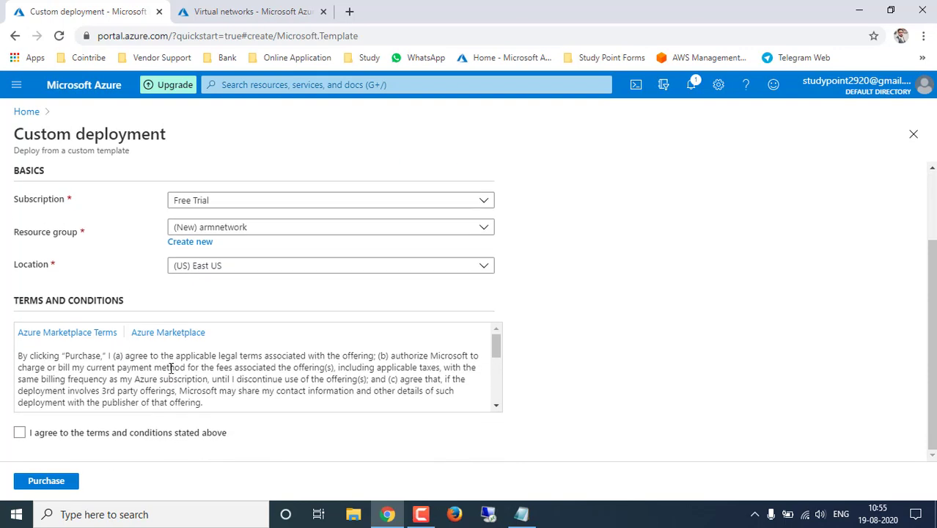
pyautogui.click(20, 433)
pyautogui.scroll(-3, 56, 360)
pyautogui.click(57, 481)
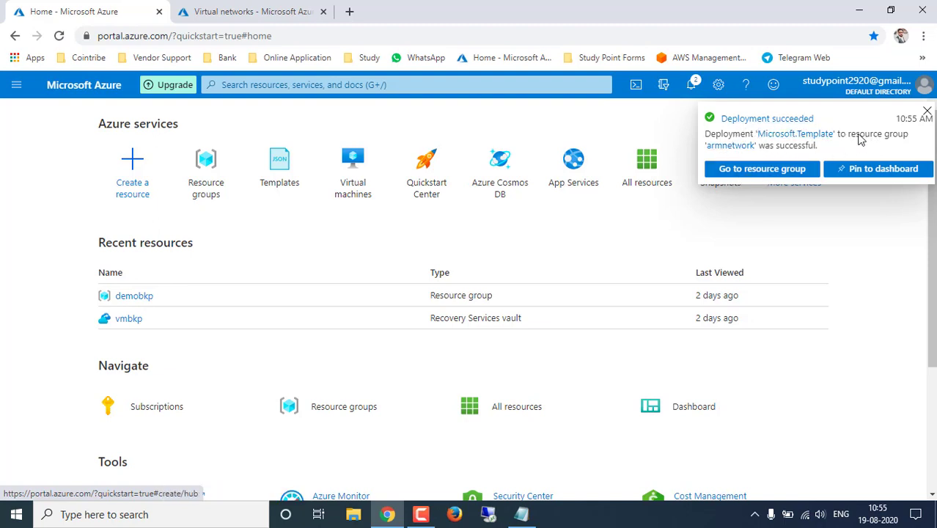
# Go to the armnetwork resource group from the deployment notification and check its resource list
pyautogui.click(783, 170)
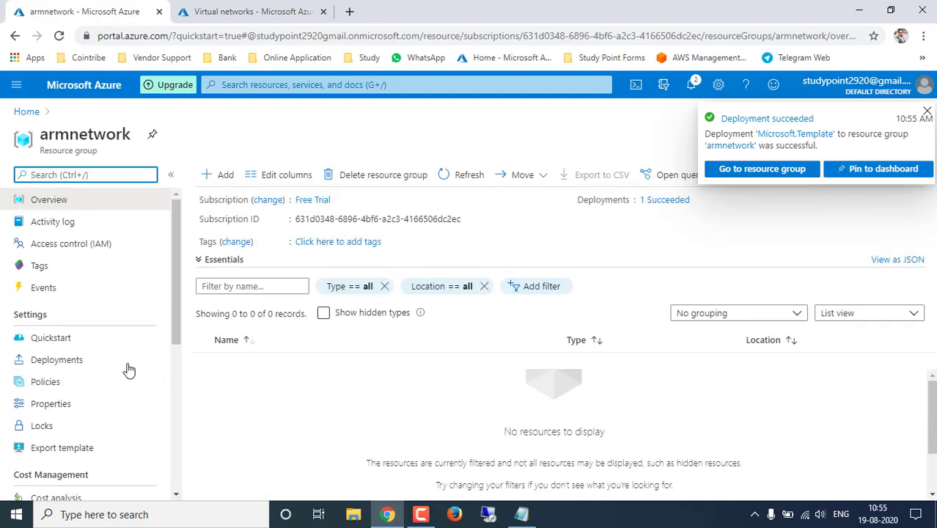
pyautogui.scroll(-1, 370, 376)
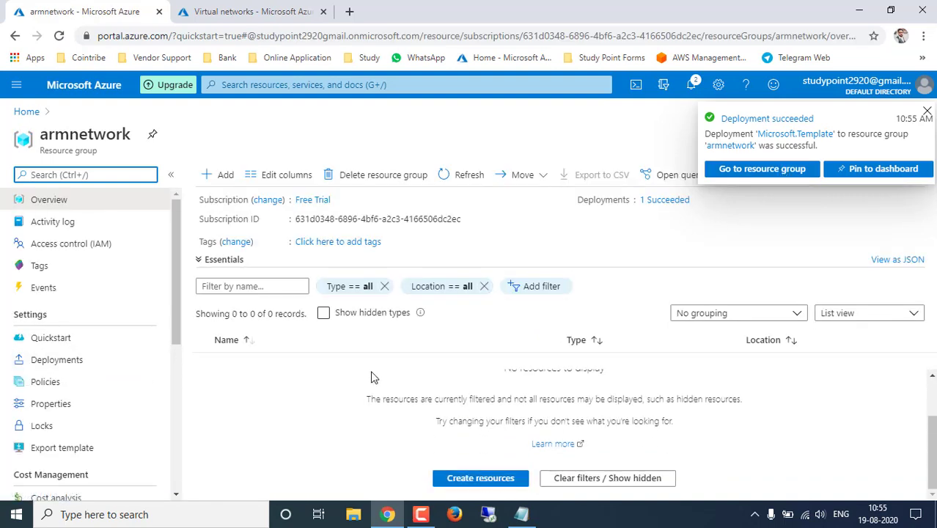
pyautogui.scroll(1, 371, 370)
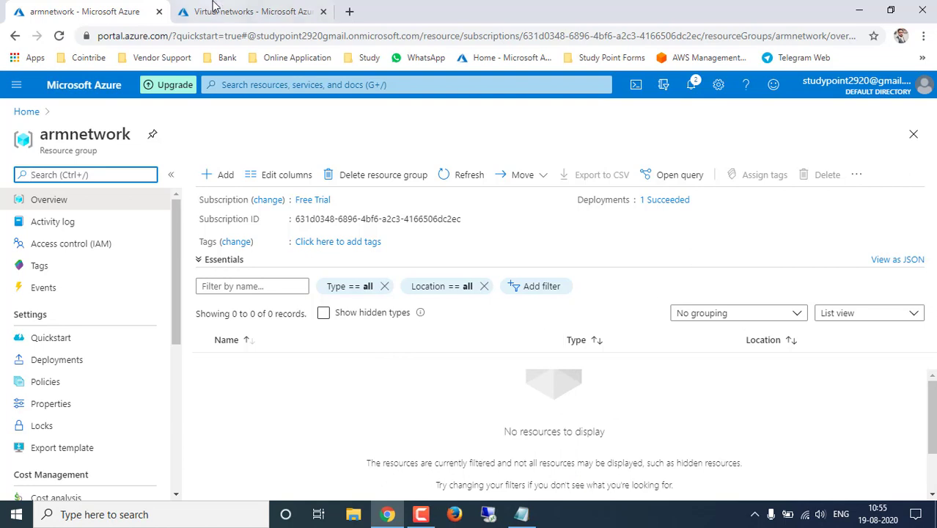
# Refresh the virtual networks list and open the studypoint virtual network's overview
pyautogui.click(214, 9)
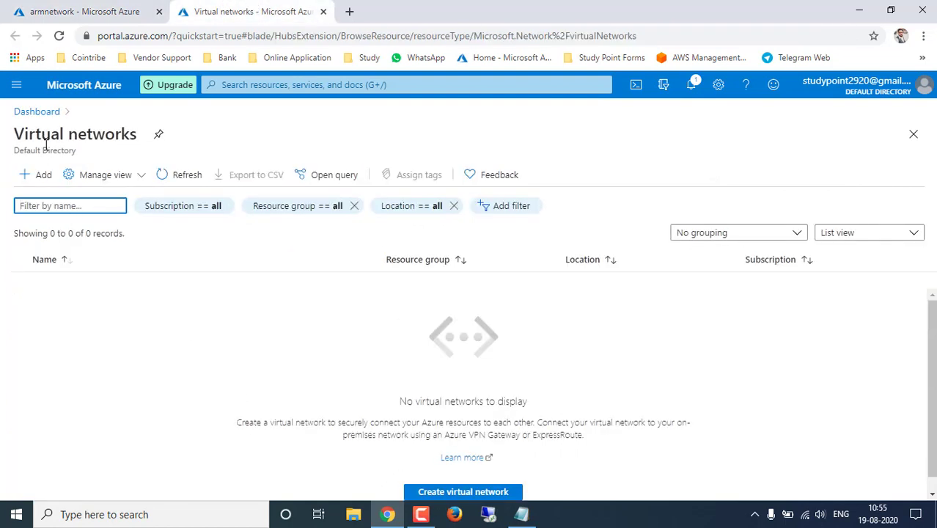
pyautogui.click(184, 178)
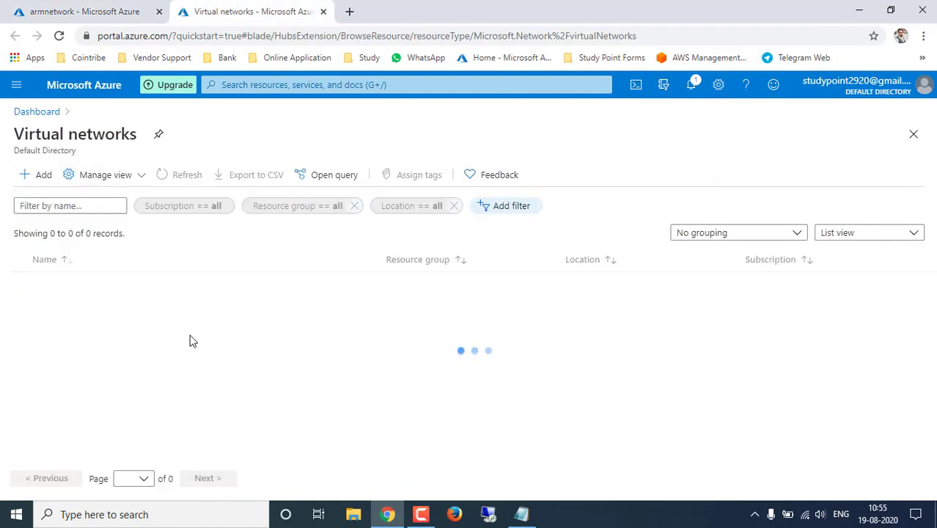
pyautogui.click(184, 177)
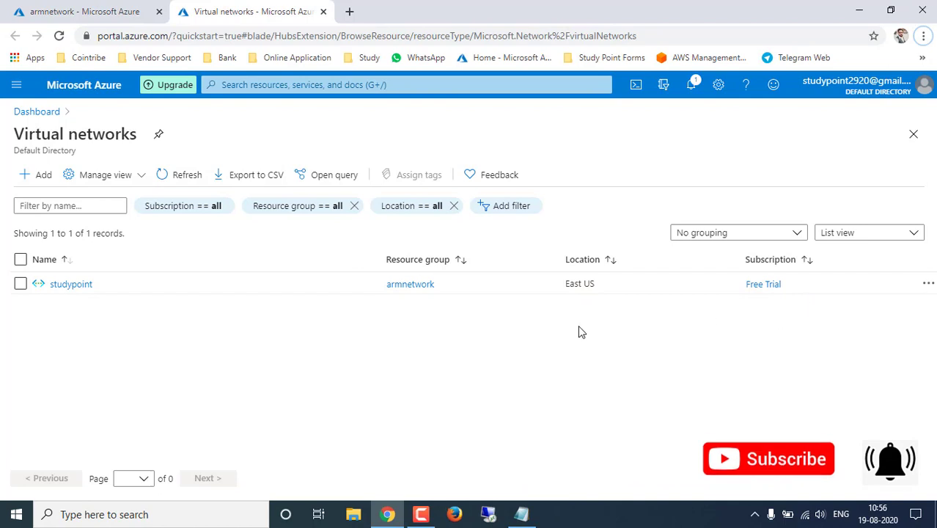
pyautogui.click(82, 285)
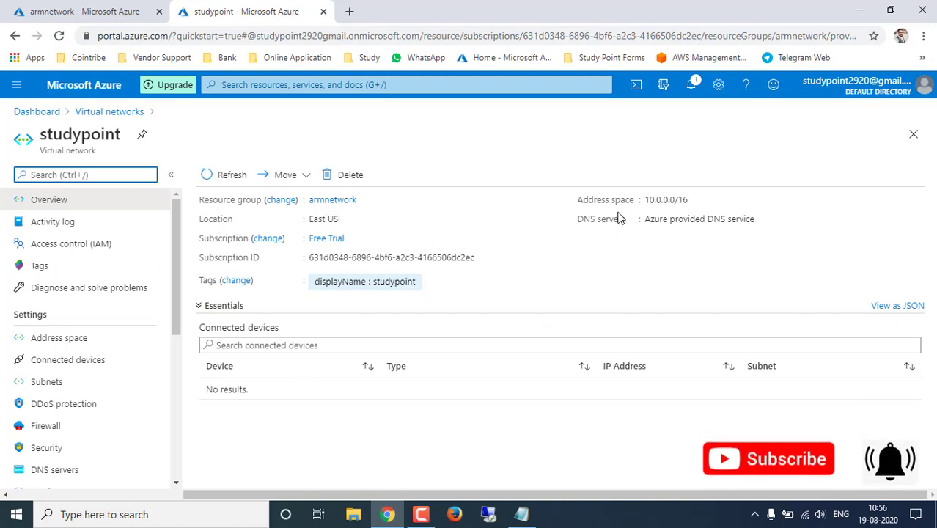
# Switch to Notepad, clear all text from the untitled note, and return to the Azure portal
pyautogui.click(521, 518)
pyautogui.hotkey('ctrl', 'a')
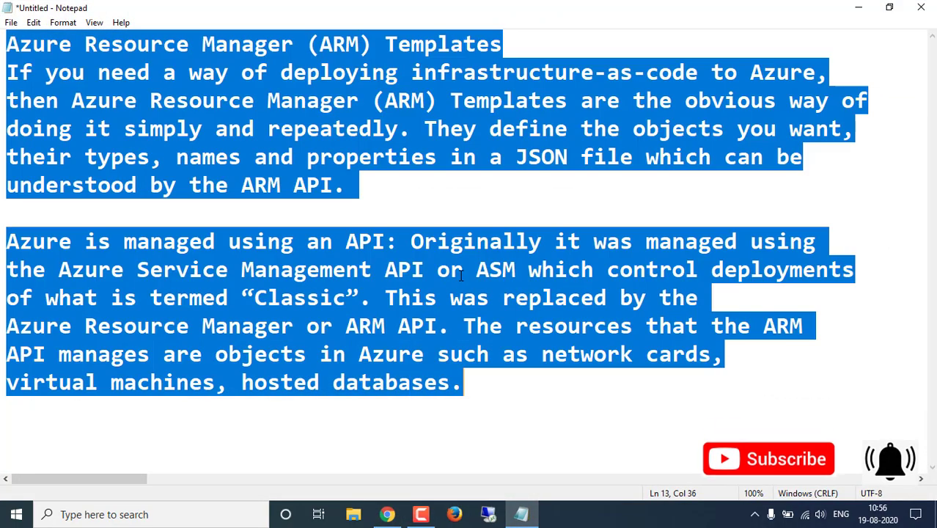
pyautogui.write('studypoint')
pyautogui.hotkey('ctrl', 'a')
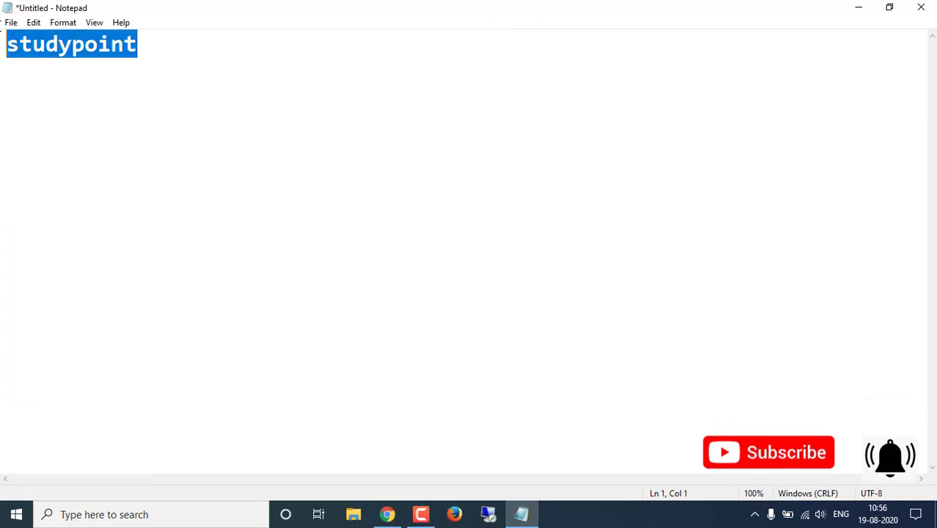
pyautogui.press('BackSpace')
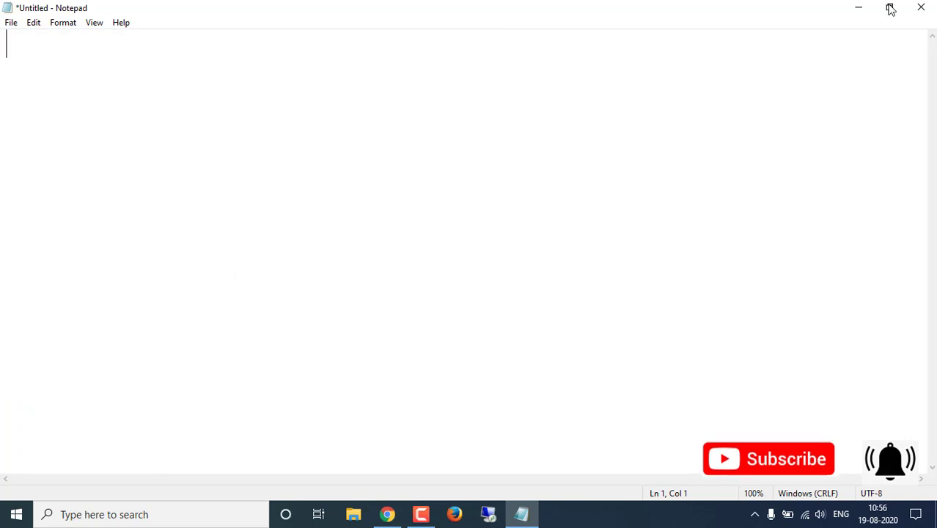
pyautogui.click(857, 8)
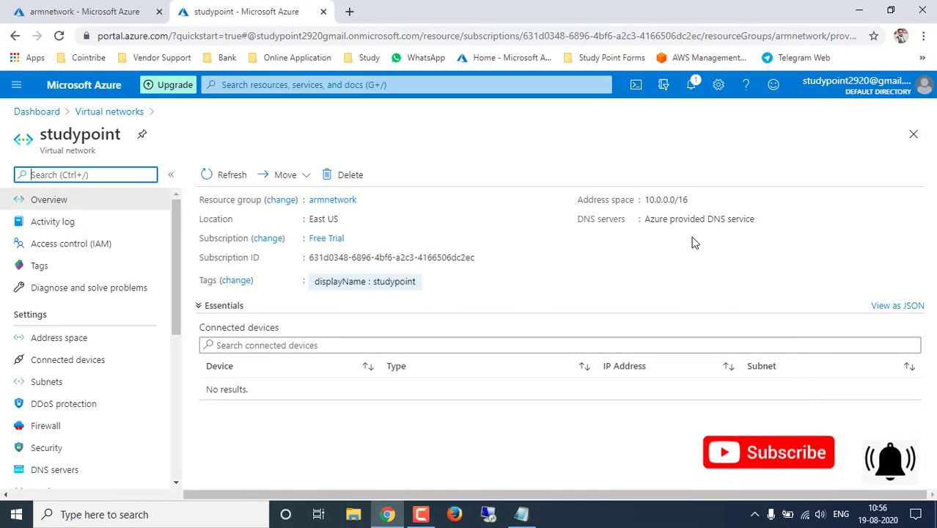
# Check the studypoint network's address space on its overview and open its address space settings
pyautogui.moveTo(698, 206)
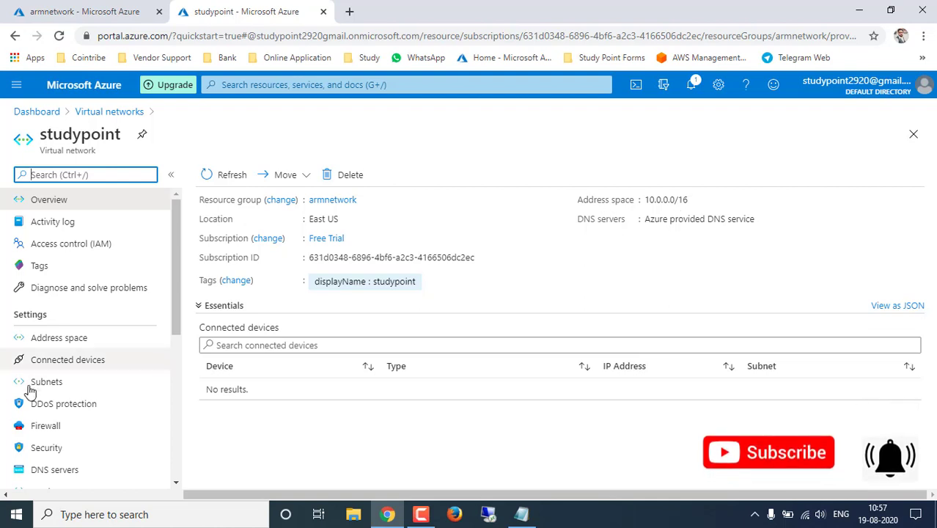
pyautogui.click(57, 341)
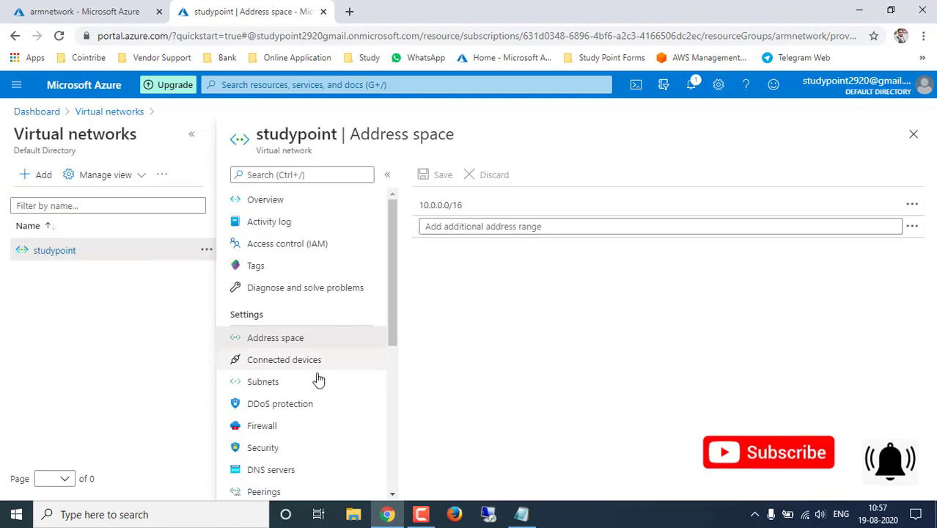
# Open the studypoint virtual network's subnets and check the names and IPv4 ranges of Subnet-1 and Subnet-2
pyautogui.click(268, 385)
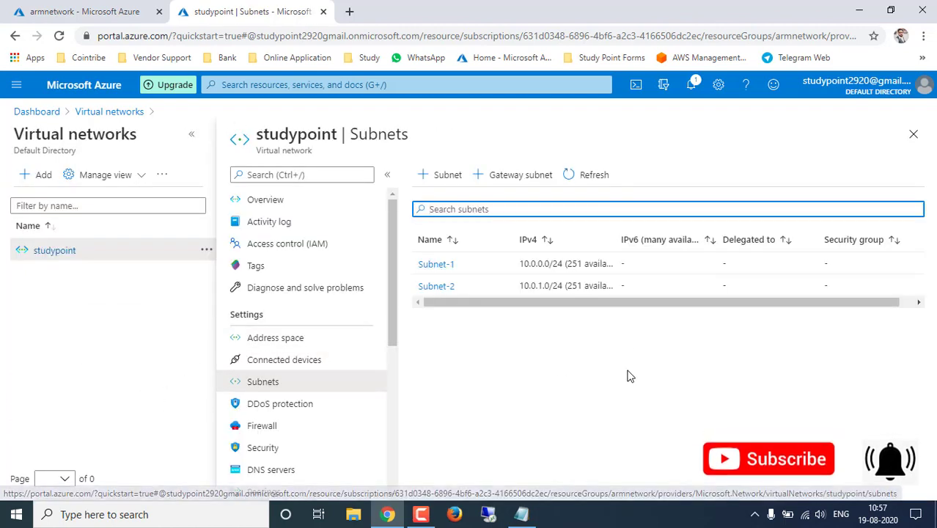
pyautogui.moveTo(554, 306); pyautogui.dragTo(482, 330)
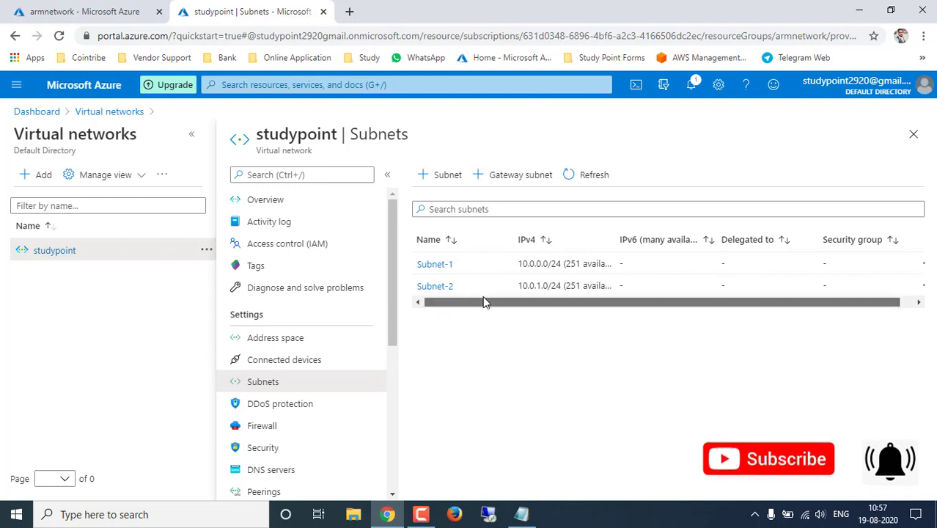
pyautogui.moveTo(483, 304); pyautogui.dragTo(535, 310)
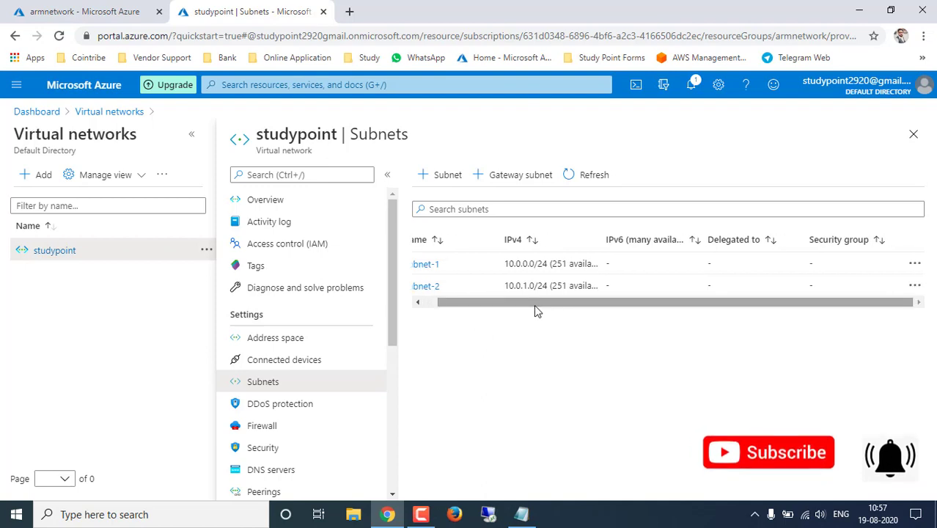
# Return to the studypoint virtual network's overview and briefly check the armnetwork resource group page in the other browser tab
pyautogui.scroll(-3, 319, 364)
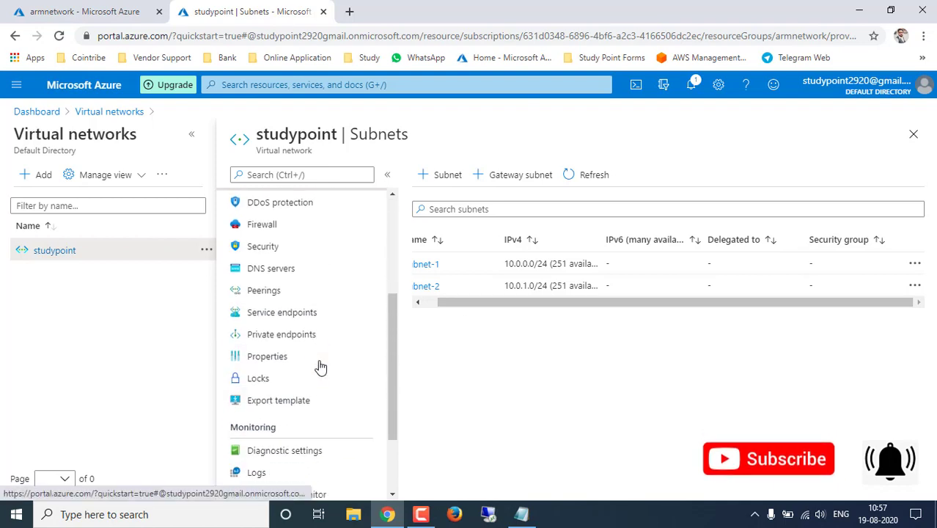
pyautogui.scroll(-2, 320, 367)
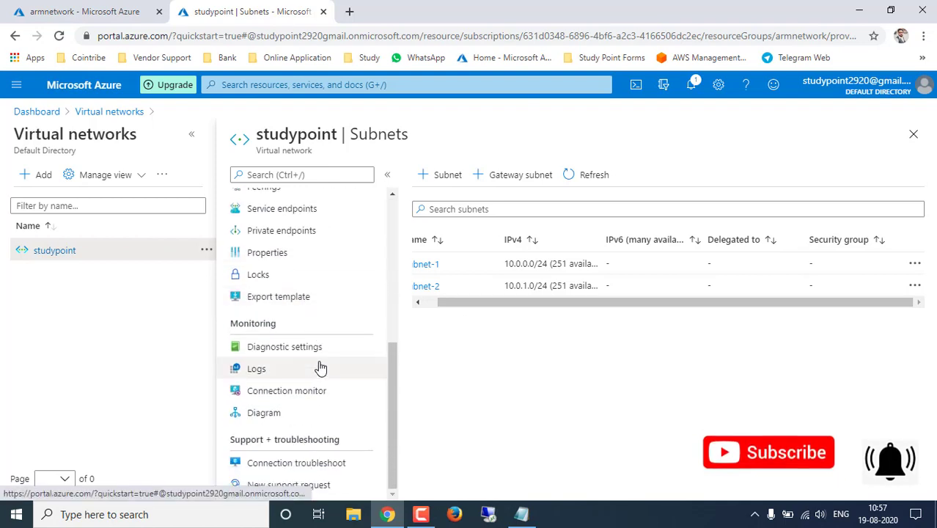
pyautogui.scroll(5, 330, 377)
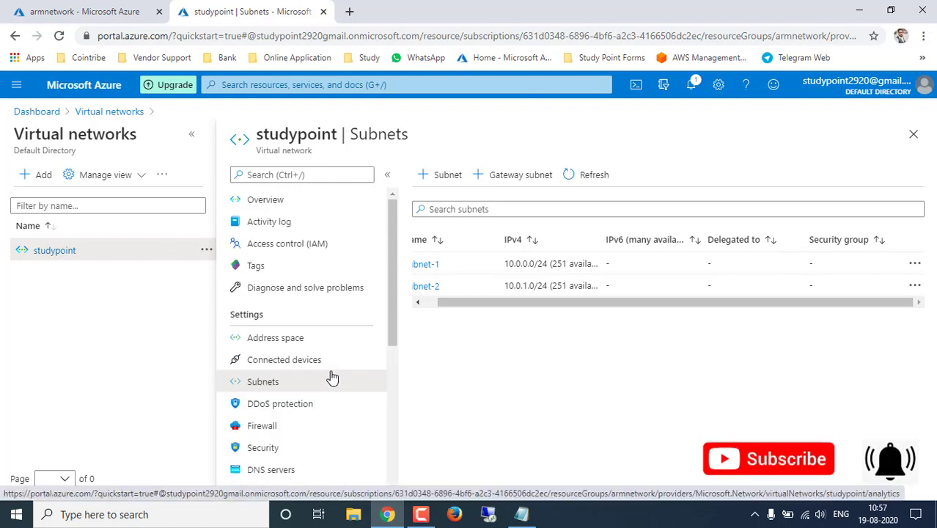
pyautogui.click(282, 200)
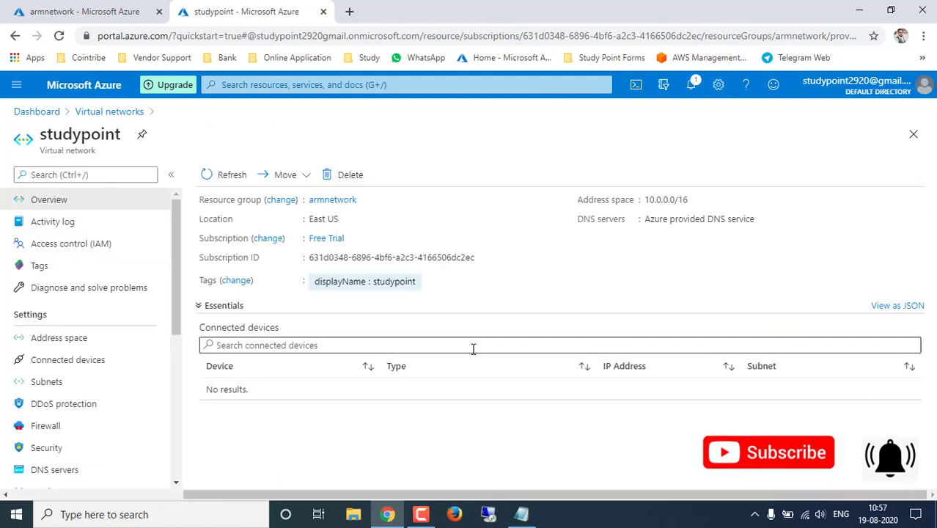
pyautogui.click(128, 12)
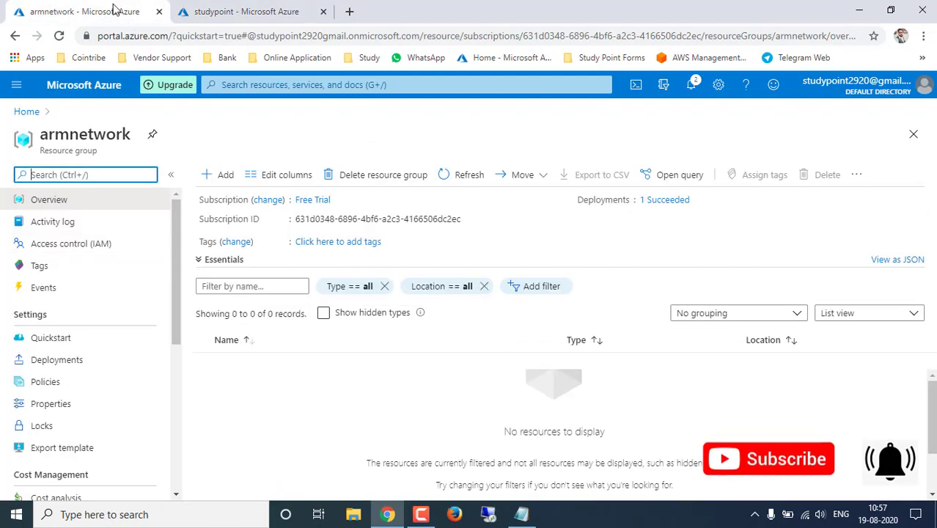
pyautogui.click(245, 11)
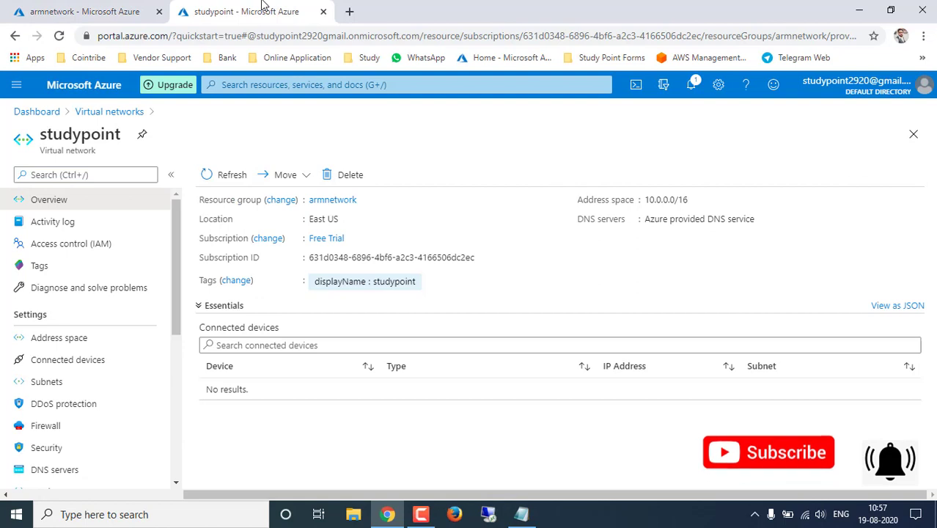